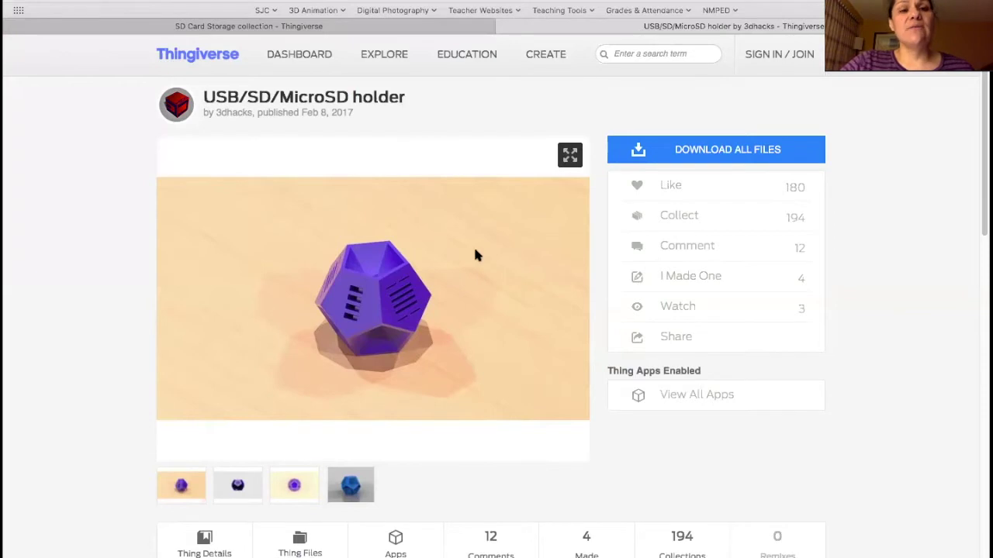
- Check the USB/SD/MicroSD holder's stated size in the summary of its Thingiverse page
scroll(476, 357, "down", 3)
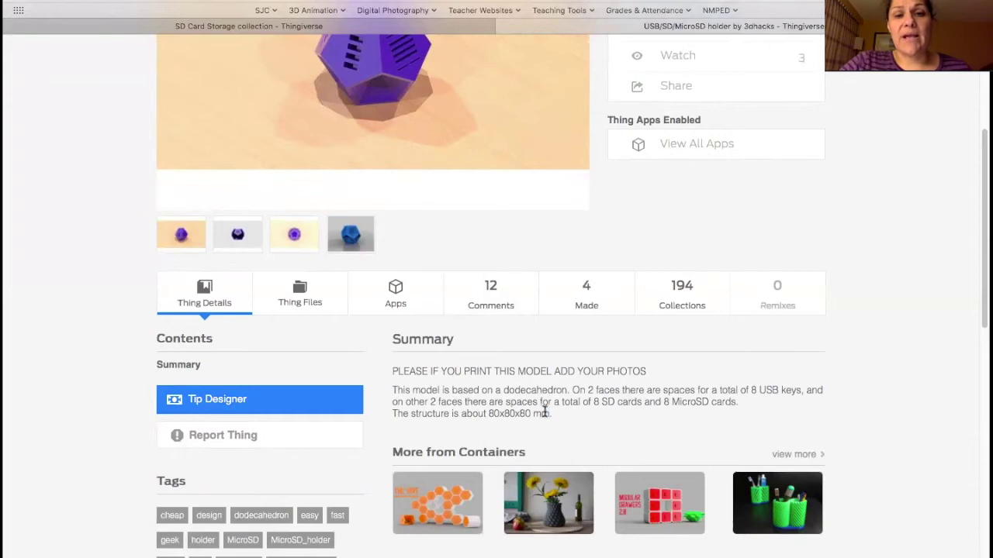
left_click_drag(545, 413, 491, 413)
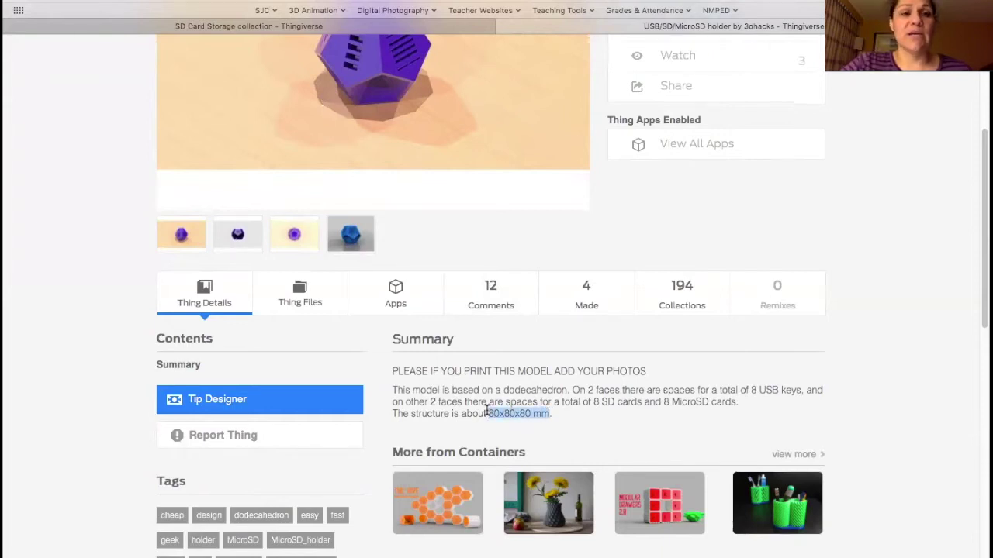
scroll(487, 413, "up", 2)
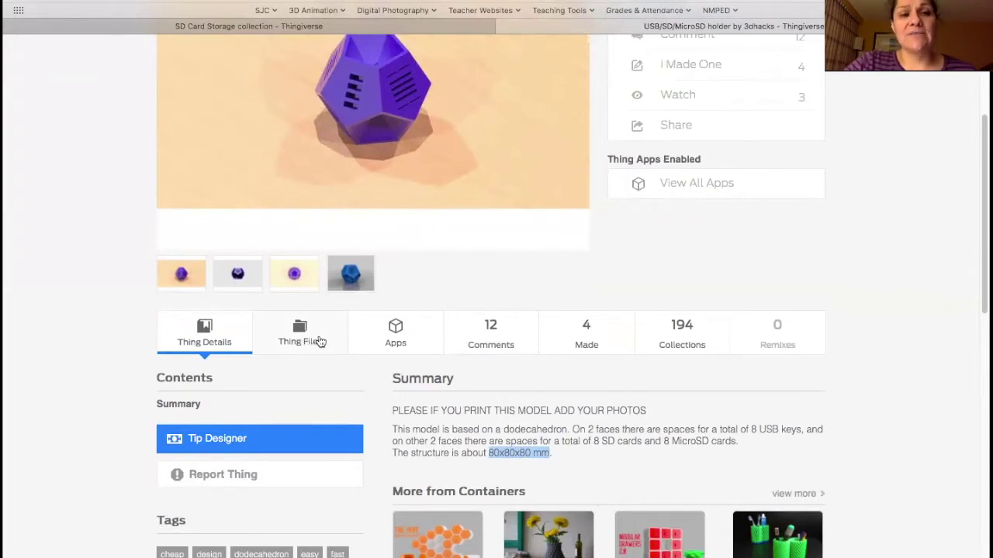
- Open the holder's list of thing files, download all files and dismiss the download notice
left_click(319, 344)
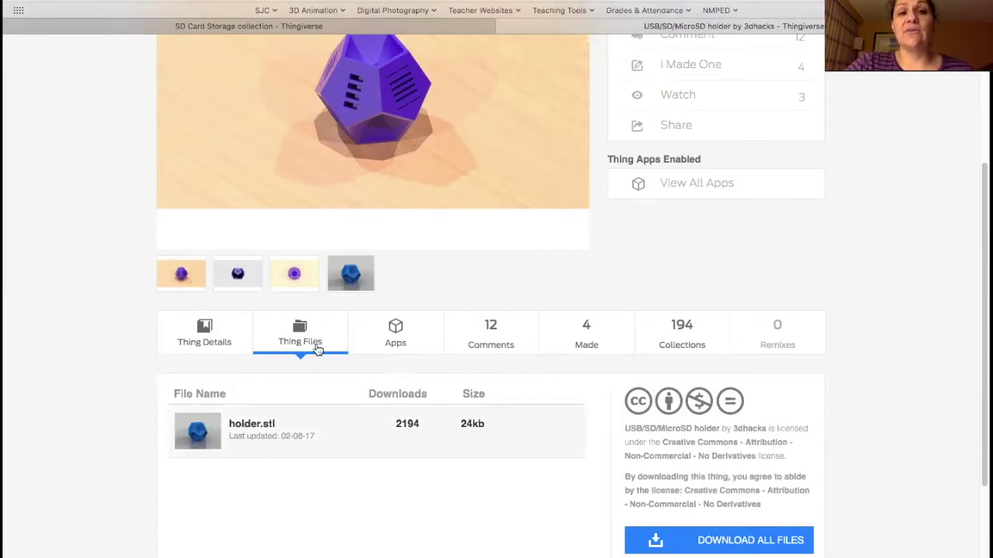
scroll(708, 238, "up", 3)
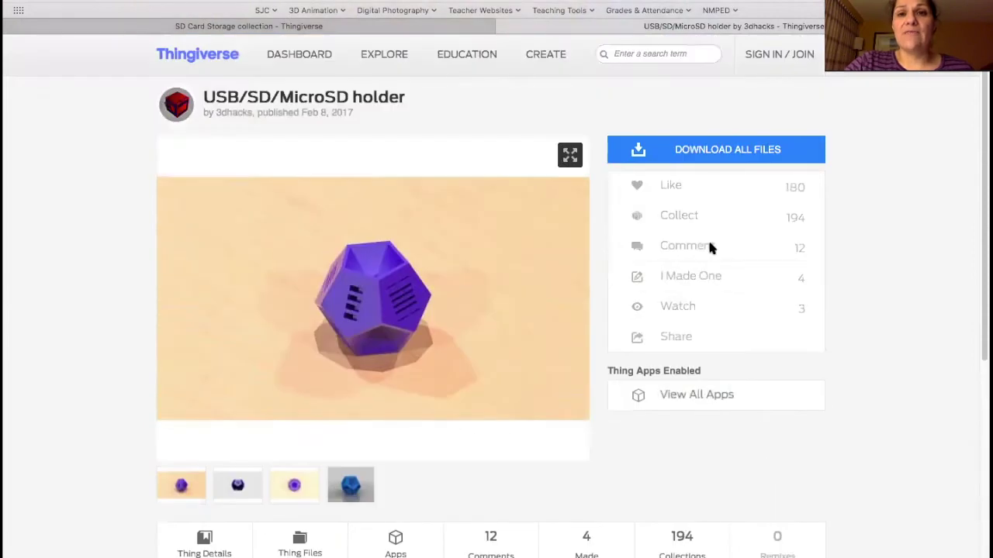
left_click(717, 152)
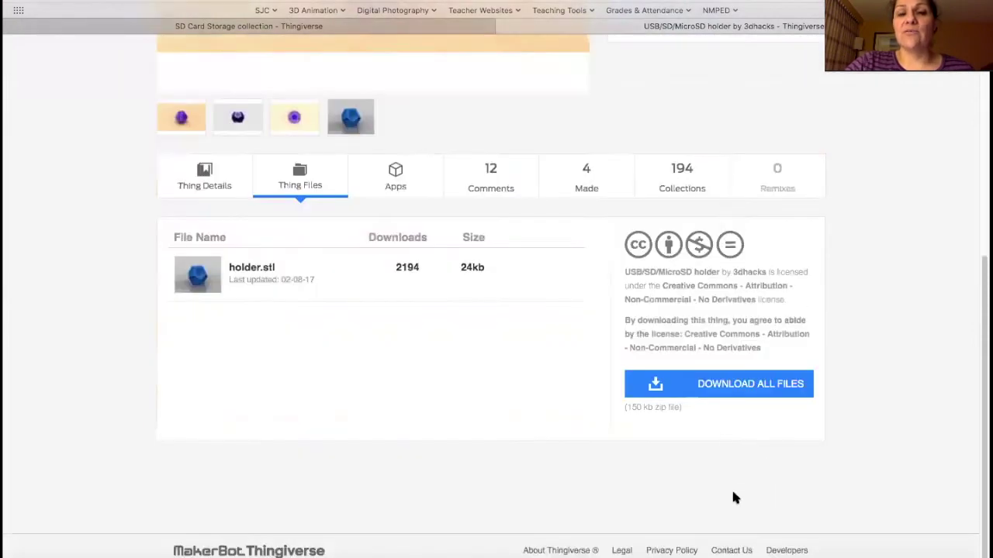
scroll(720, 394, "up", 5)
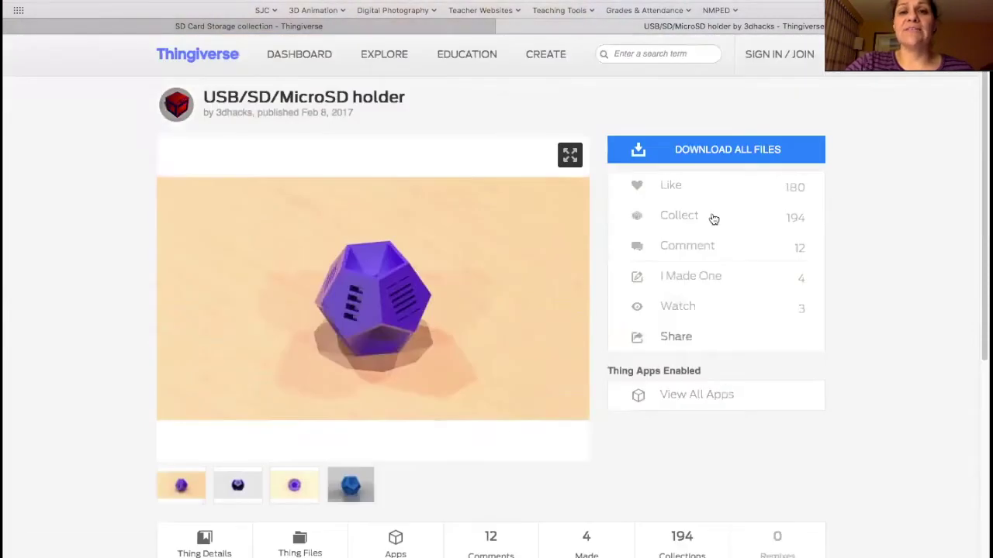
left_click(713, 151)
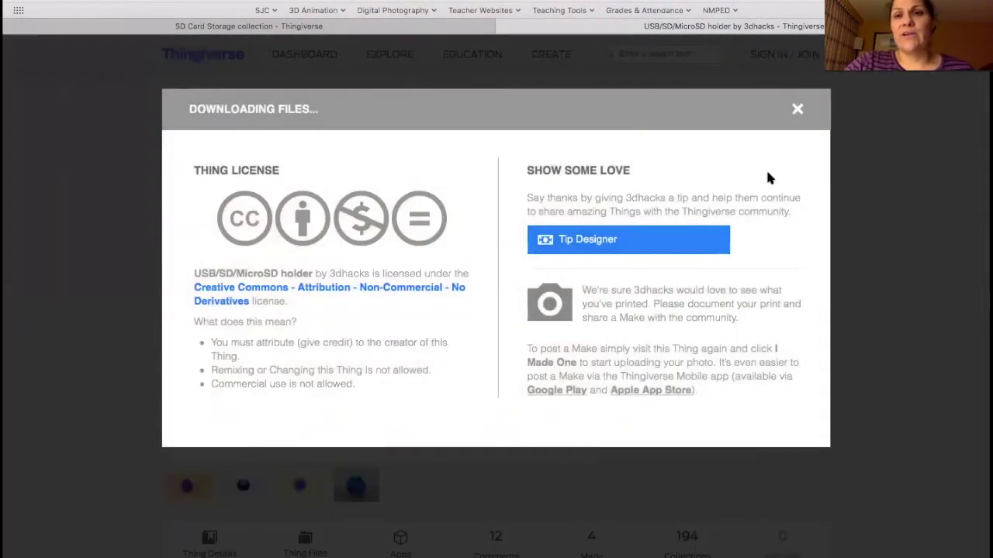
left_click(797, 110)
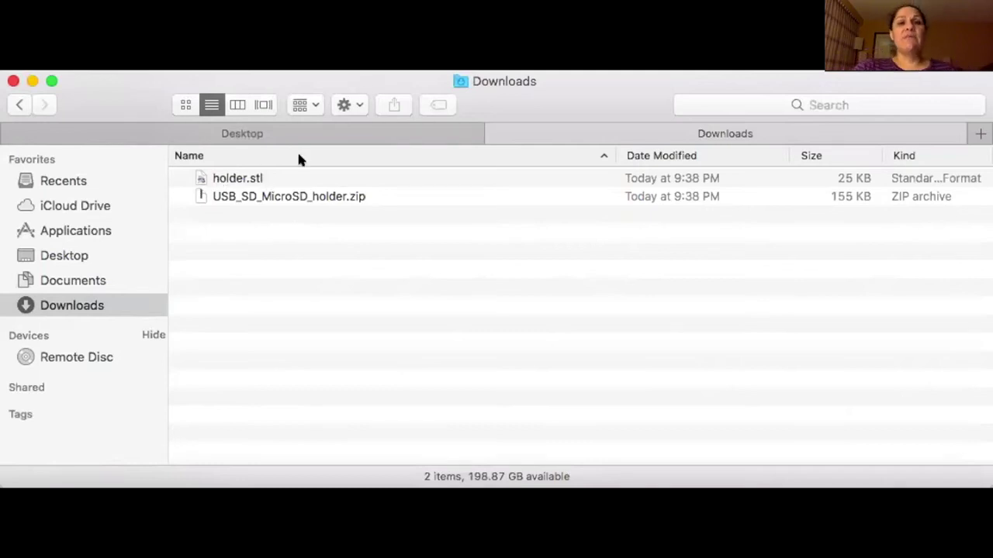
- In Finder's Downloads folder, extract USB_SD_MicroSD_holder.zip and locate holder.stl in the extracted files subfolder
double_click(297, 198)
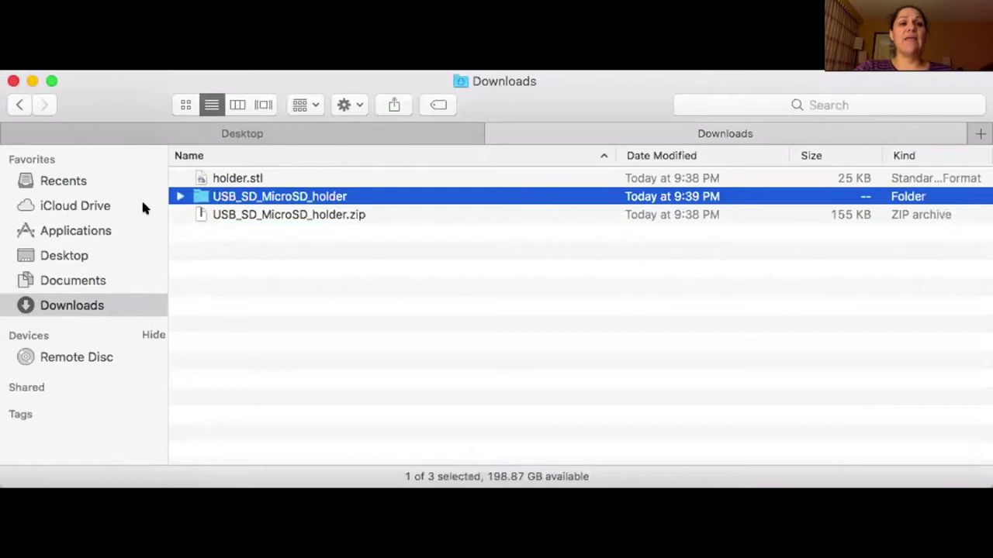
left_click(178, 198)
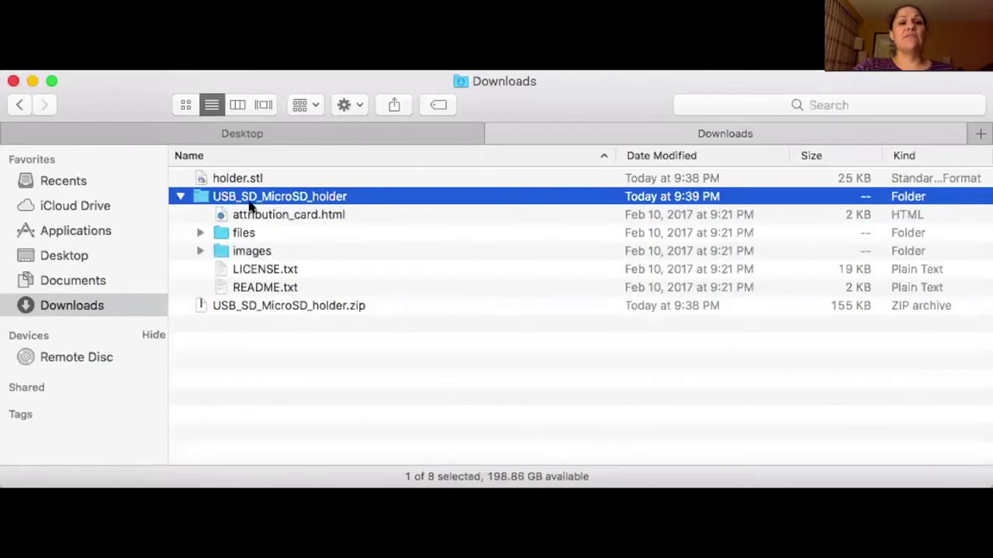
left_click(200, 232)
left_click(262, 251)
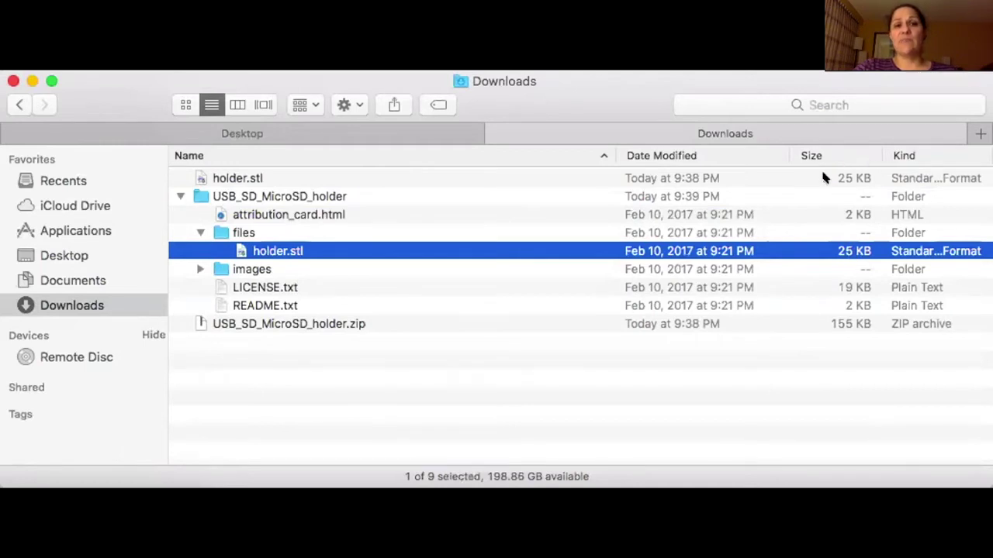
- Look through the extracted images folder, collapse the USB_SD_MicroSD_holder folder and select the holder.stl directly in Downloads
left_click(199, 268)
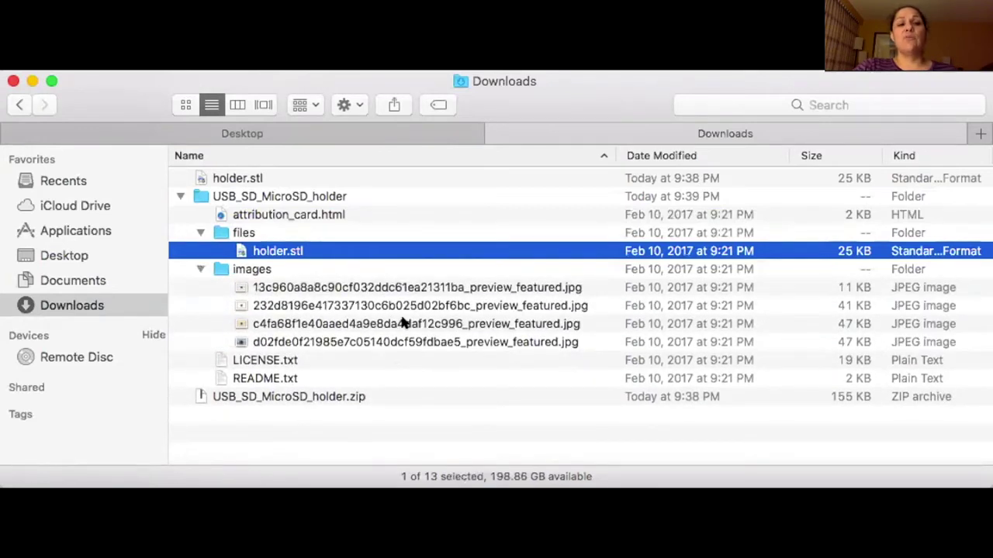
left_click(179, 196)
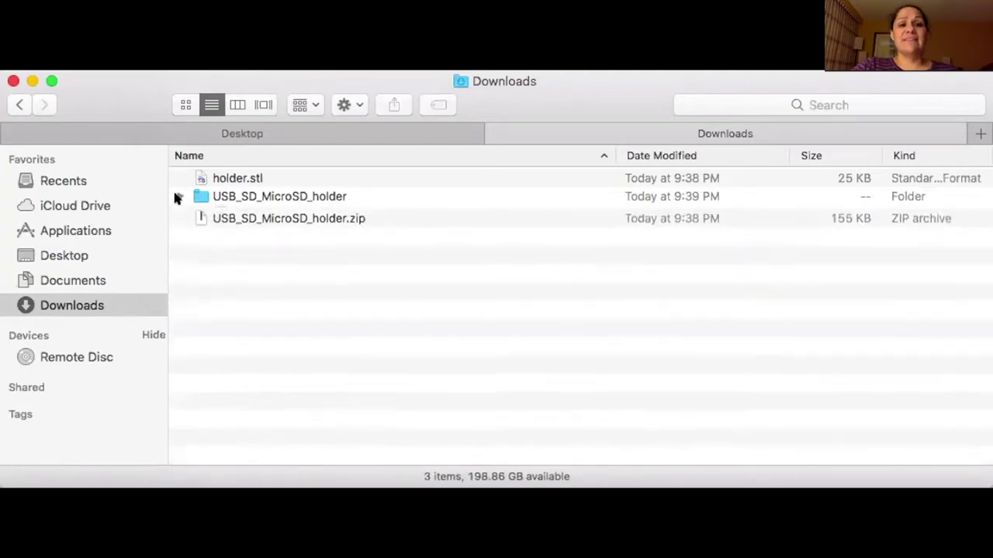
left_click(220, 179)
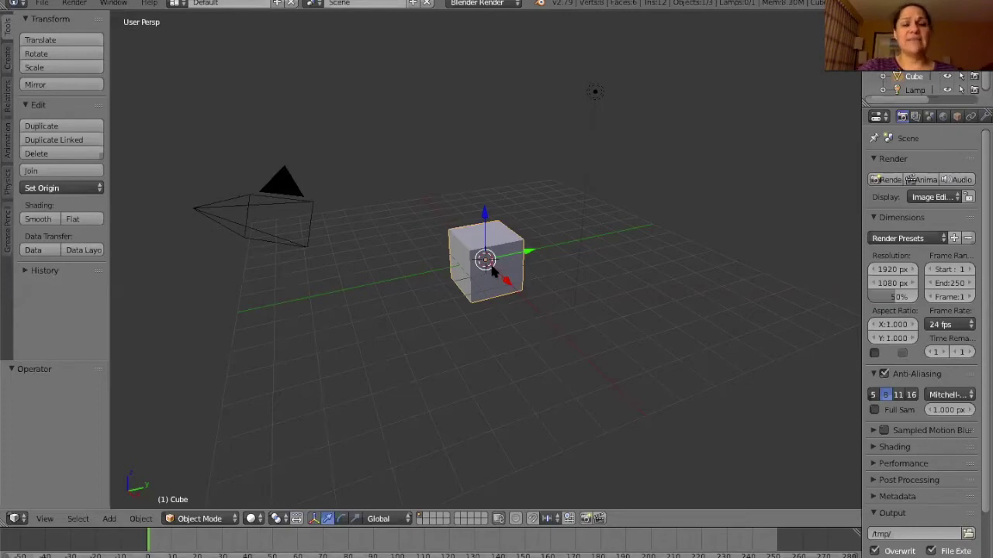
- Switch to Blender and delete the default cube, camera and lamp from the scene
key("x")
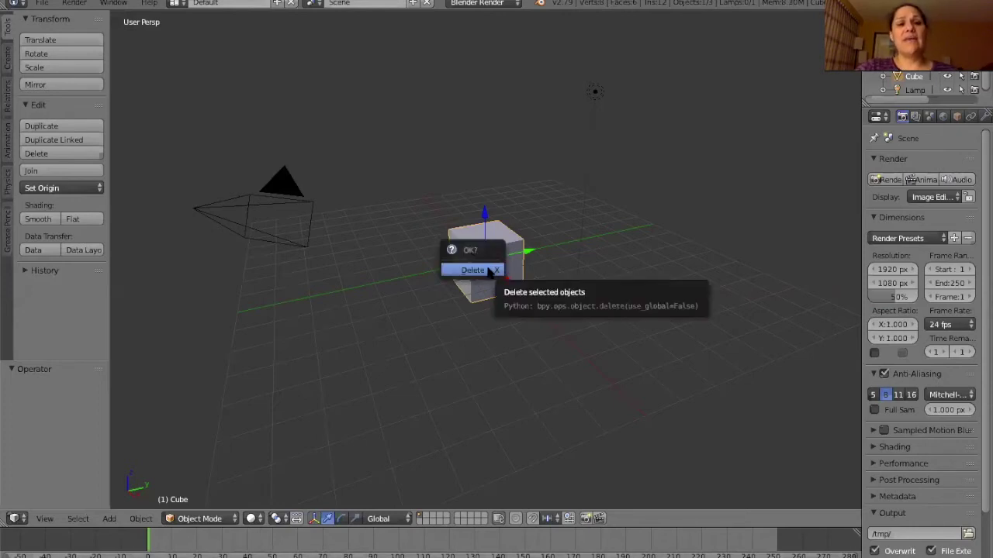
left_click(488, 270)
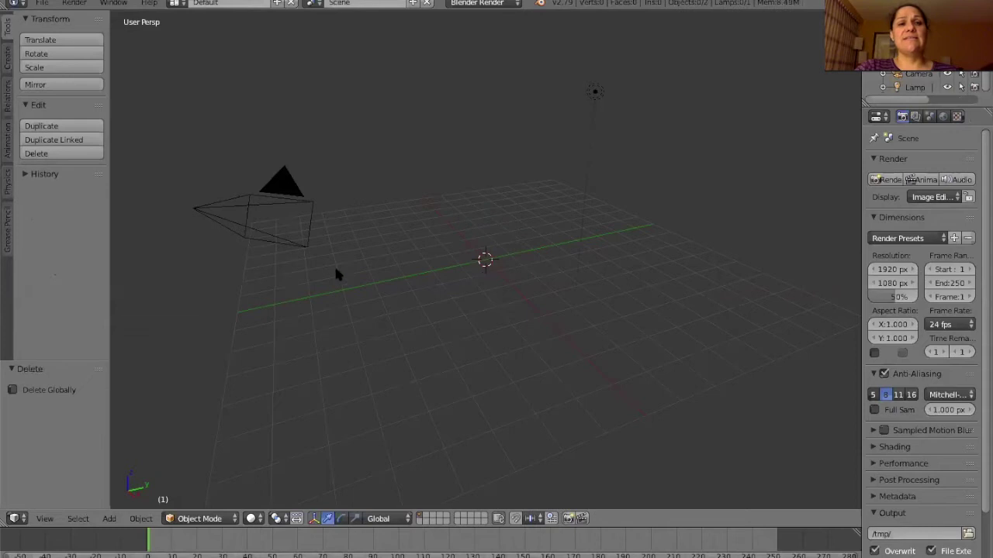
right_click(276, 194)
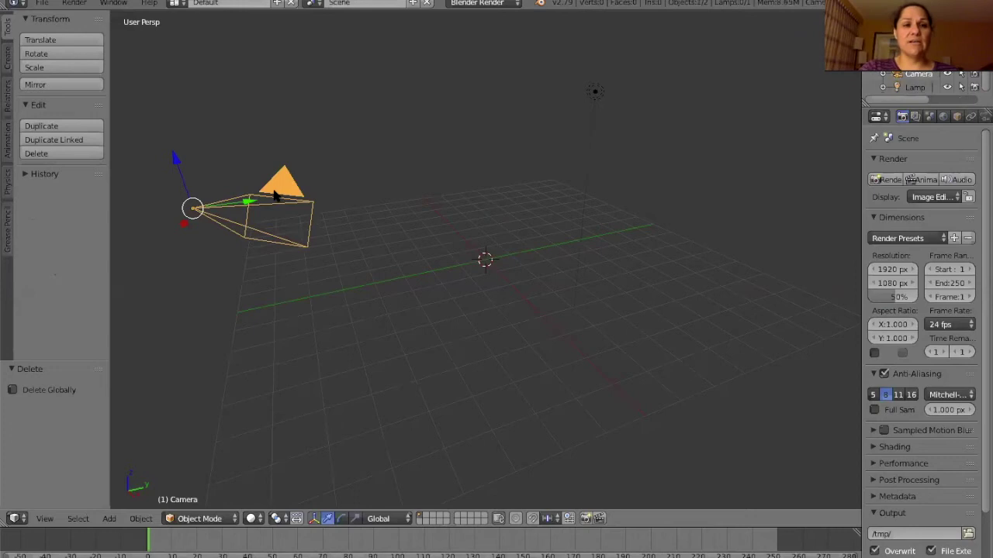
key("x")
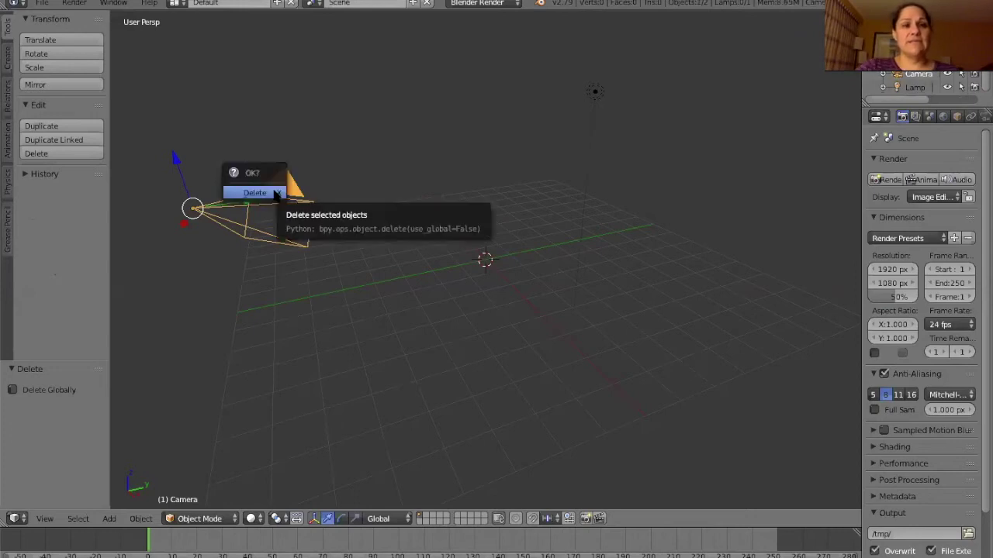
left_click(277, 194)
right_click(594, 92)
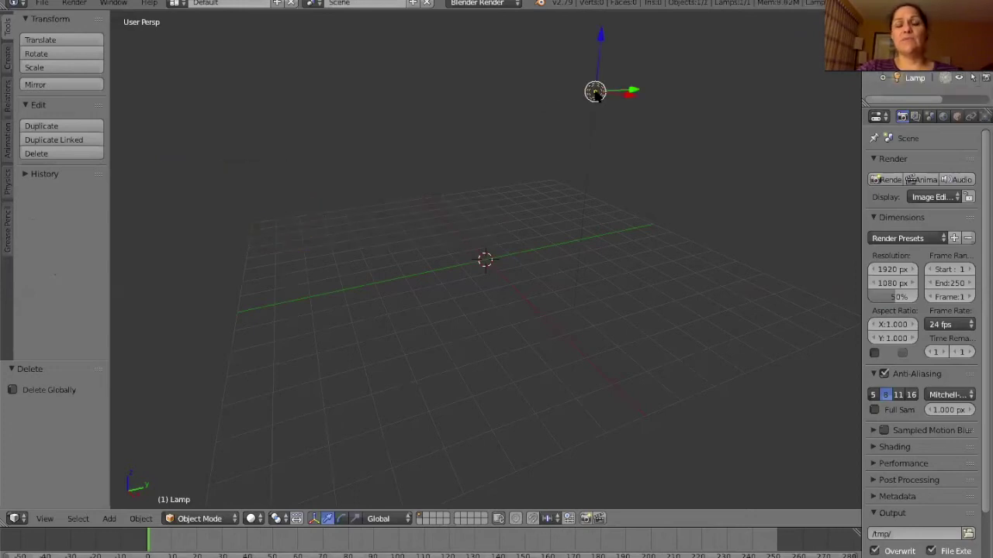
key("x")
left_click(596, 94)
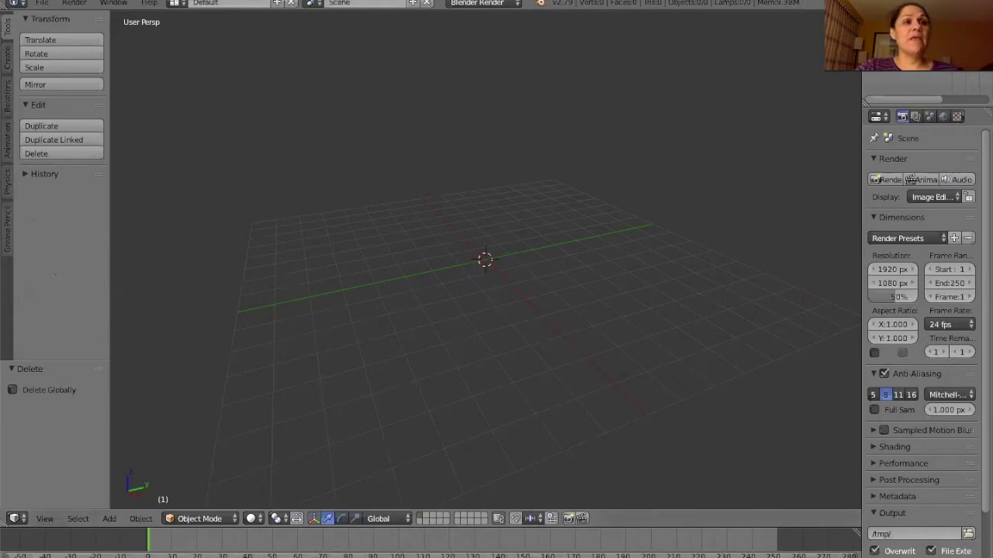
- Import the STL file holder.stl from the Downloads folder into the empty scene
left_click(41, 3)
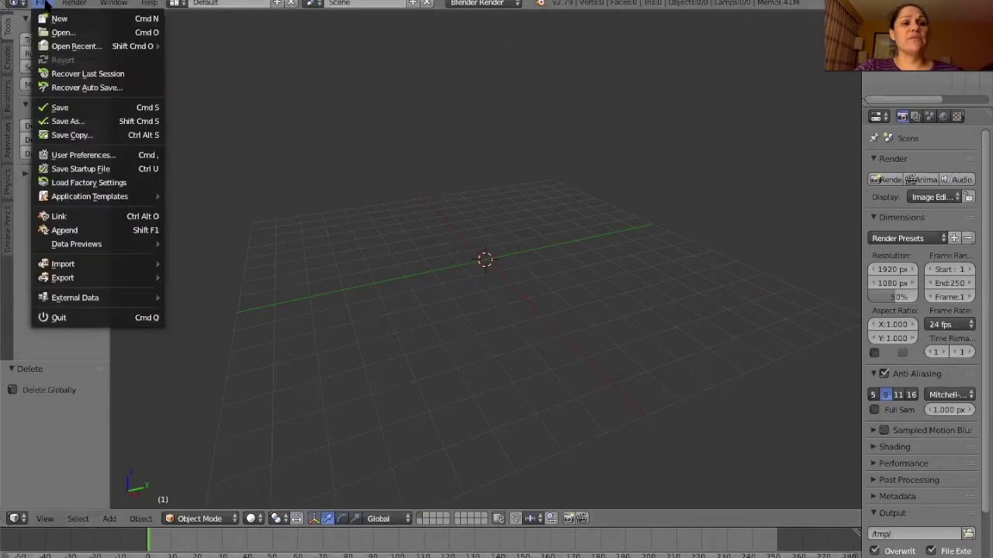
mouse_move(73, 266)
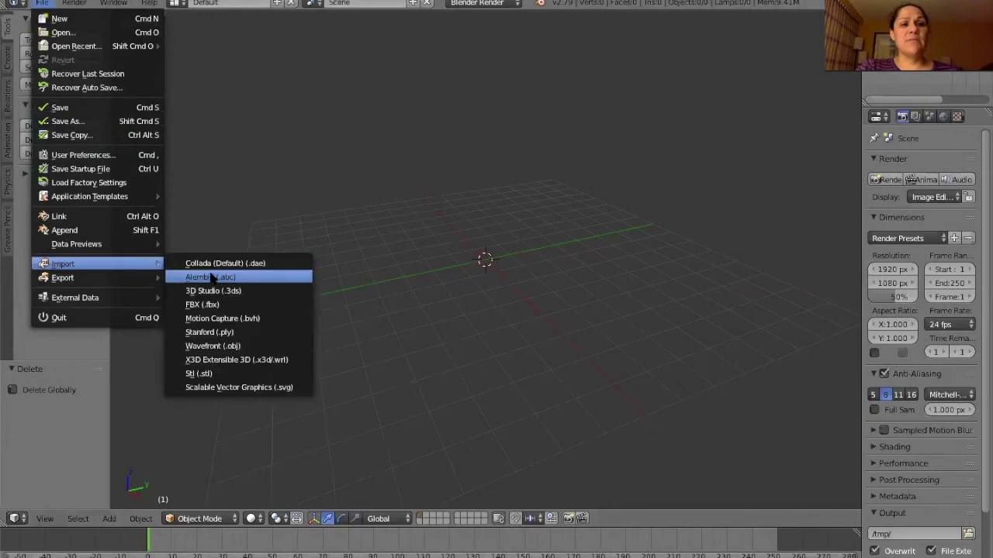
left_click(208, 374)
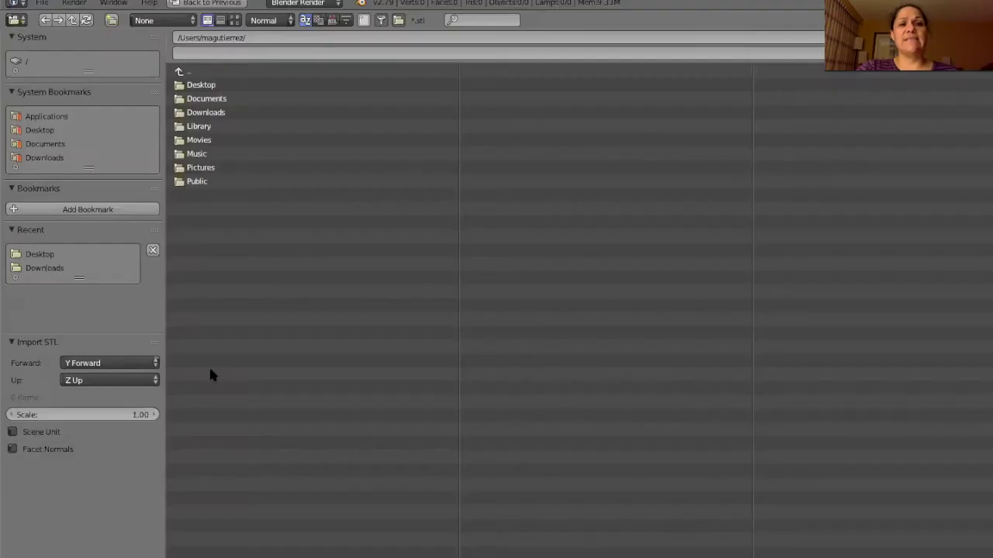
left_click(205, 114)
left_click(198, 101)
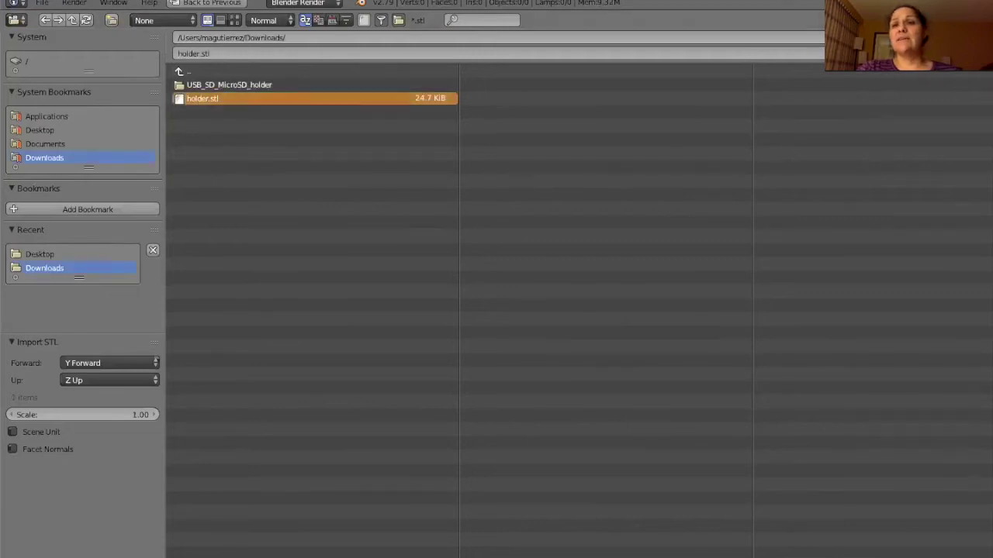
left_click(892, 38)
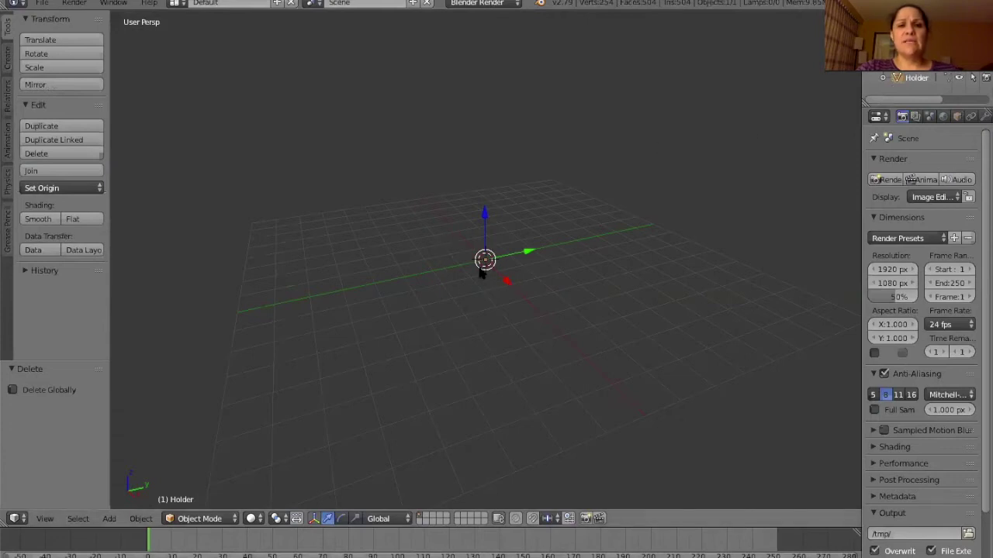
- Set the scene's unit preset to Millimeters
scroll(481, 273, "up", 5)
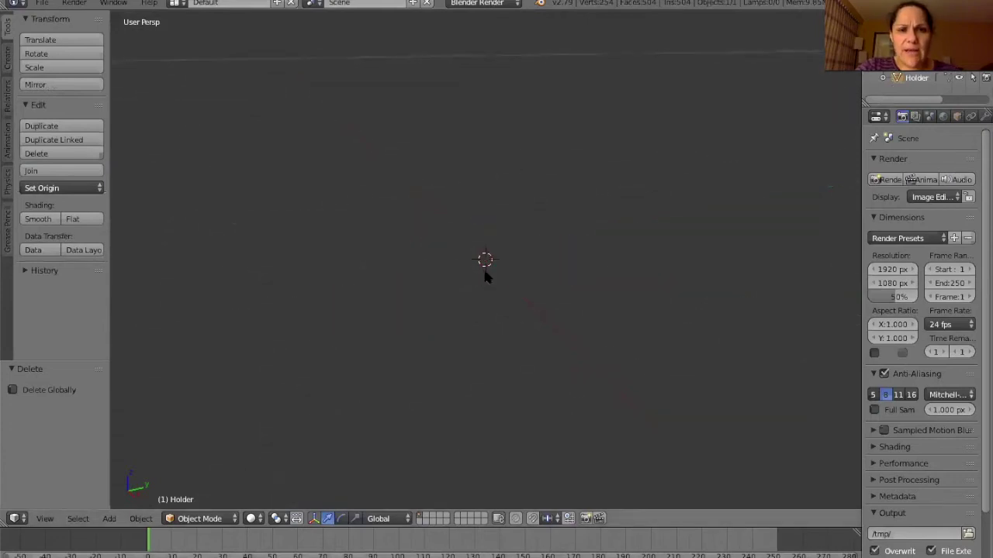
scroll(487, 268, "down", 5)
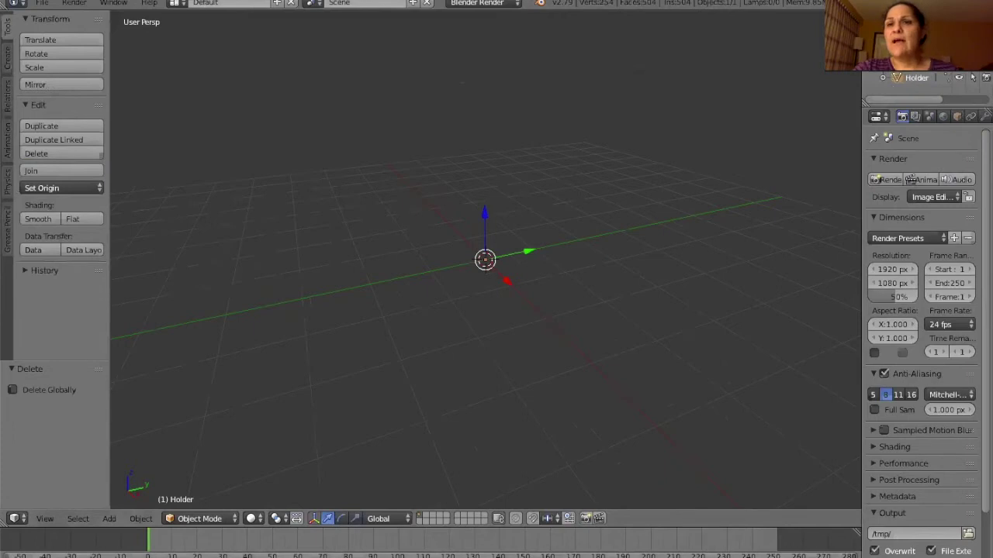
left_click(930, 117)
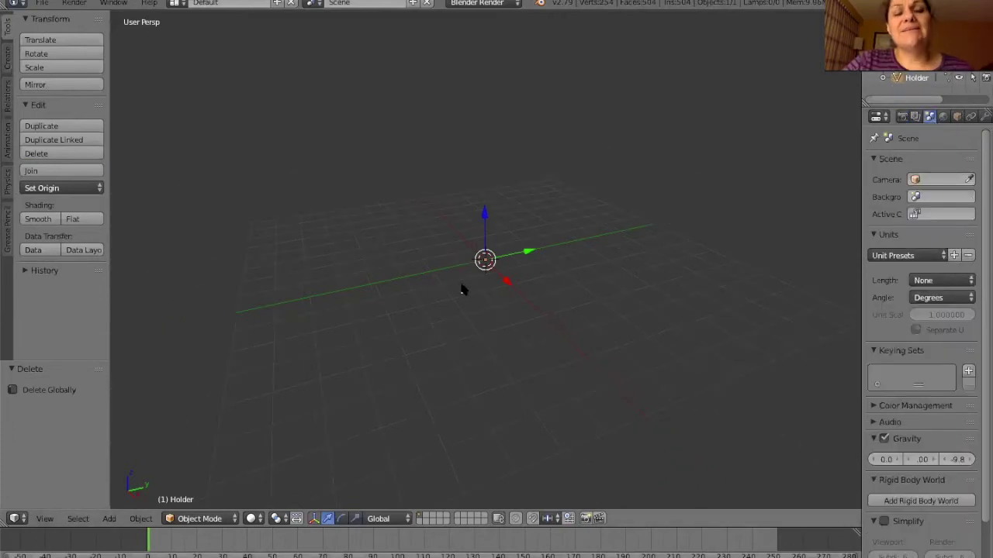
left_click(927, 255)
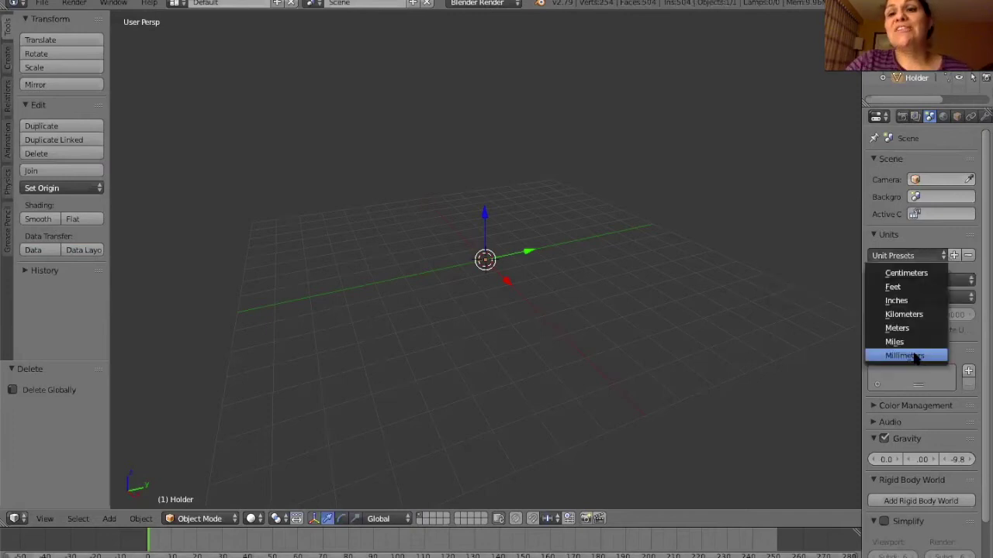
left_click(914, 356)
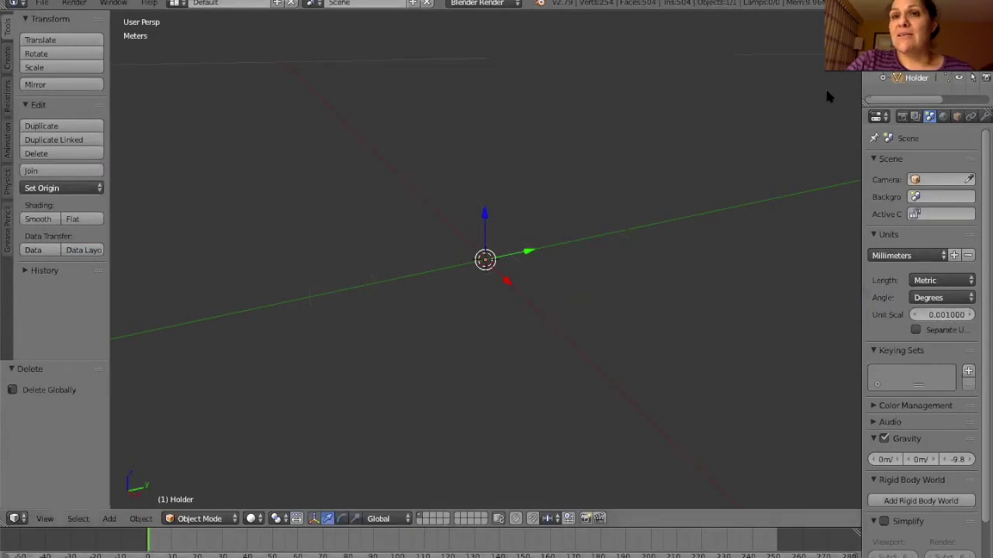
- Show the imported holder's transform properties to check its dimensions and examine the model up close from the side
left_click(490, 265)
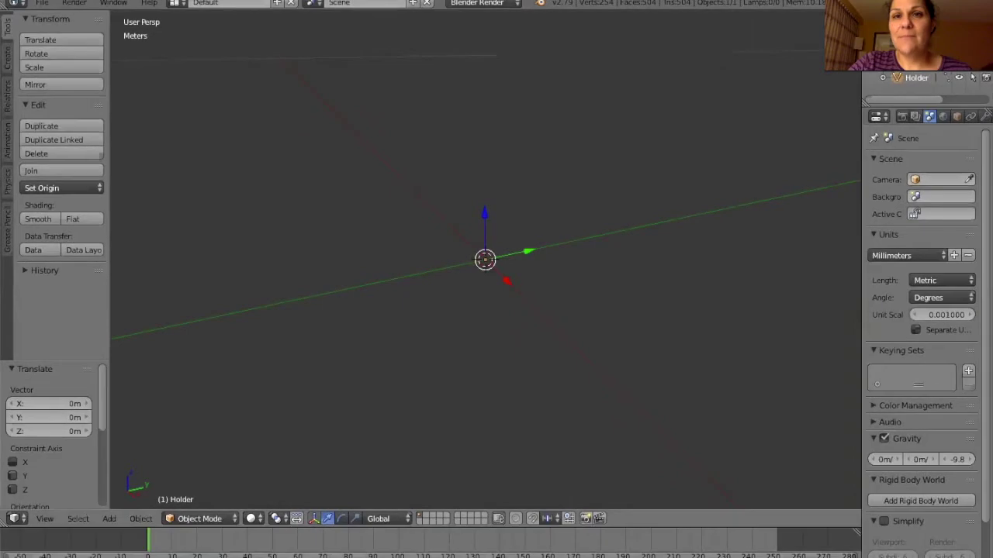
key("n")
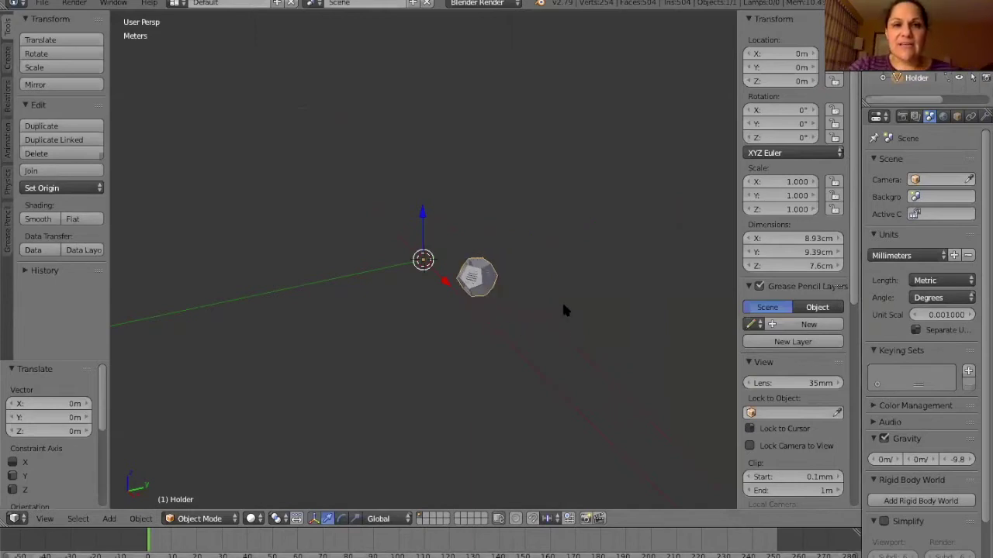
scroll(560, 302, "up", 5)
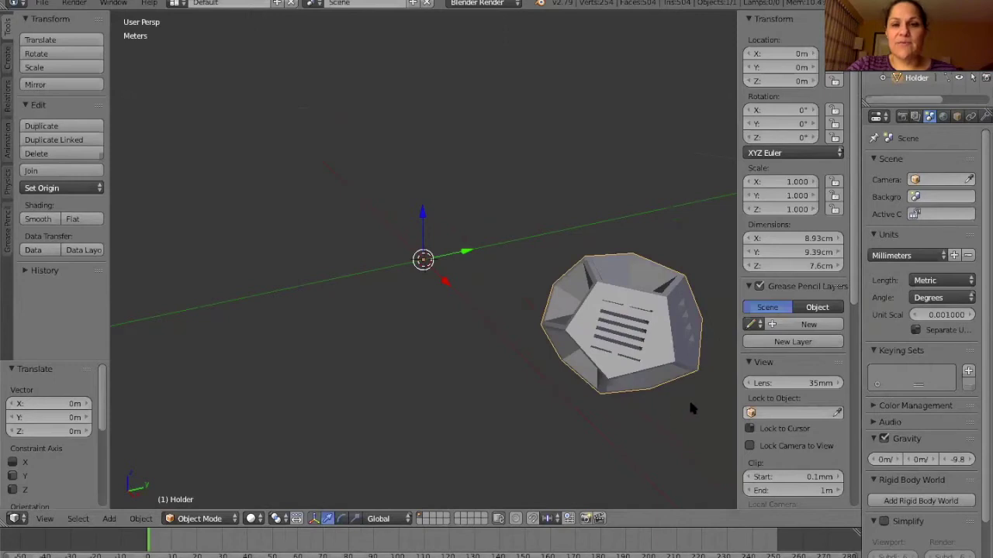
middle_click_drag(692, 408, 612, 326)
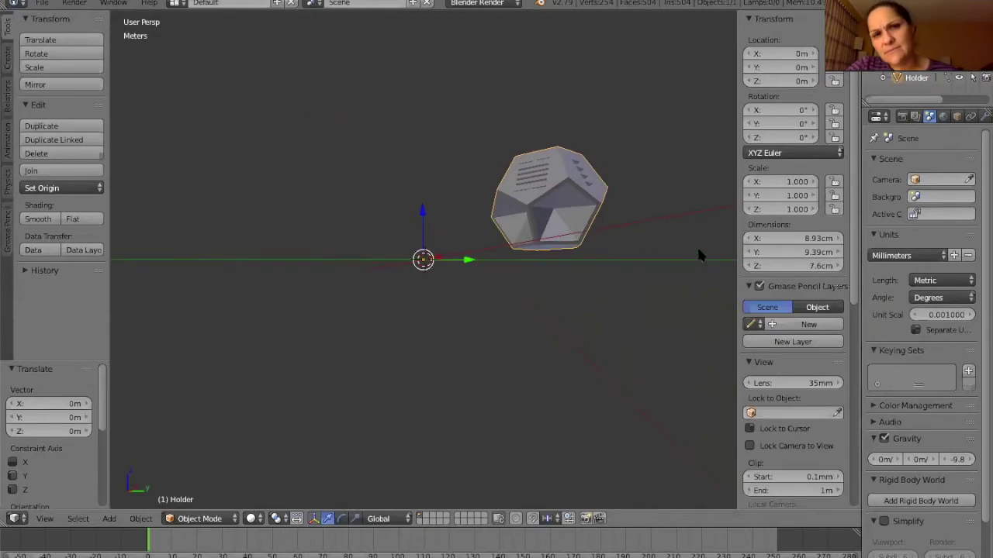
- Enter Edit Mode on the holder and display its mesh in wireframe shading
middle_click_drag(700, 253, 637, 272)
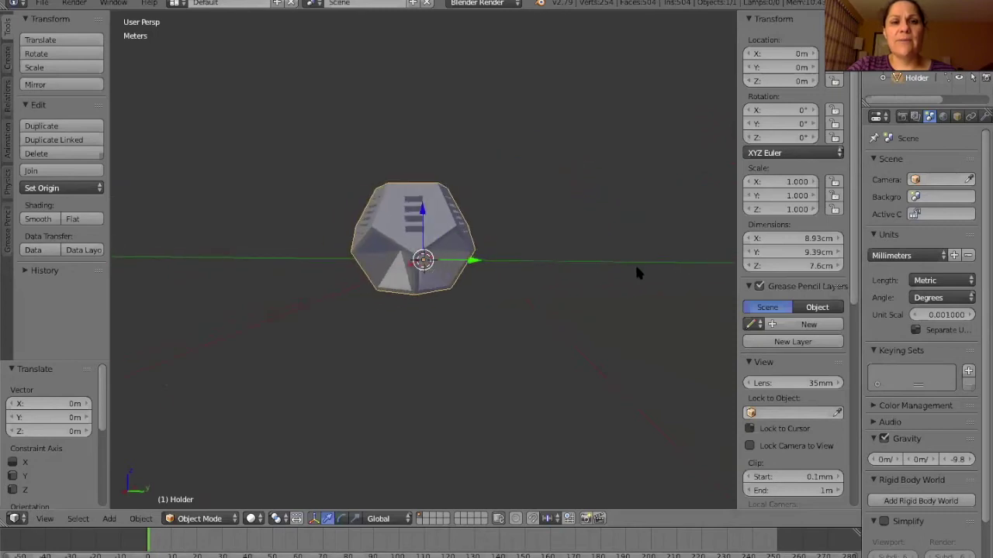
scroll(468, 298, "up", 5)
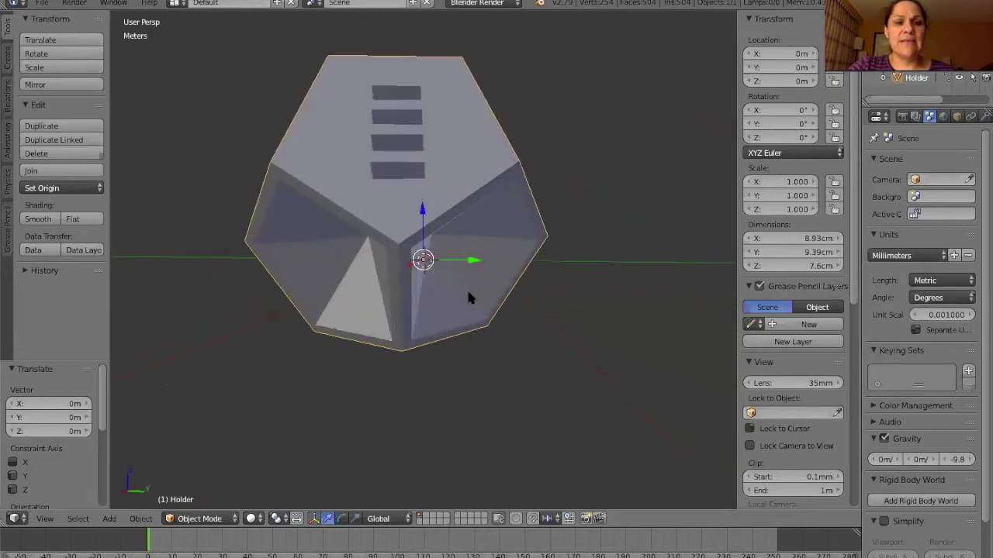
middle_click_drag(481, 361, 494, 355)
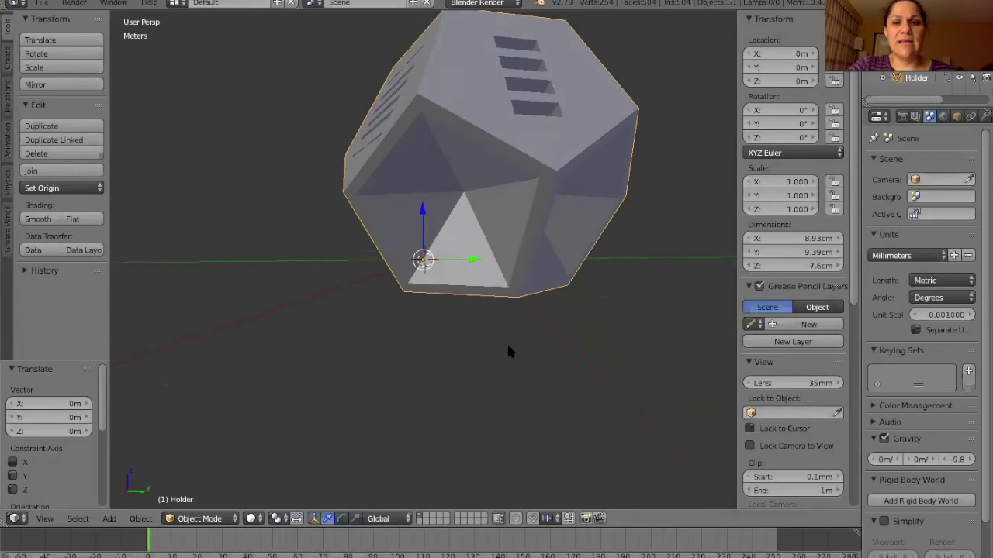
left_click(233, 521)
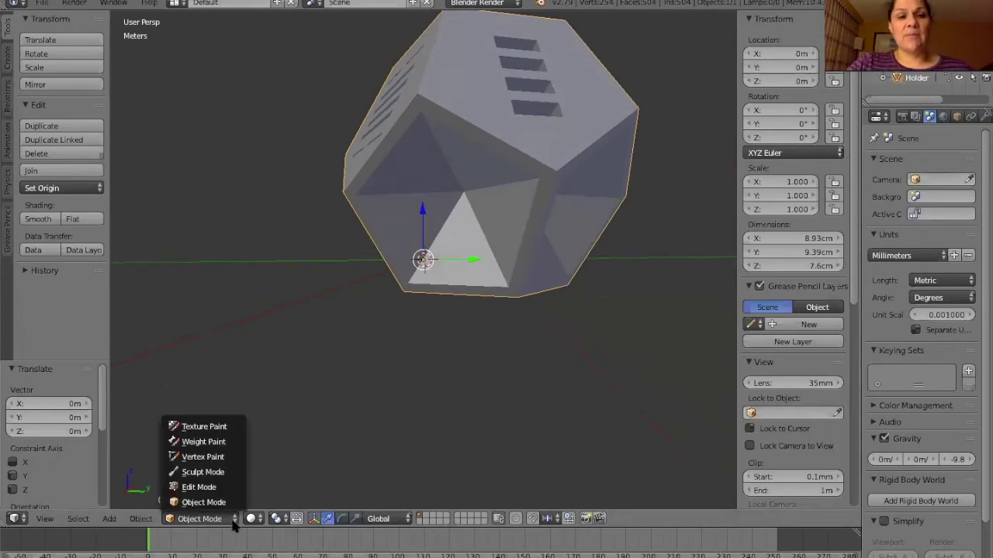
left_click(211, 487)
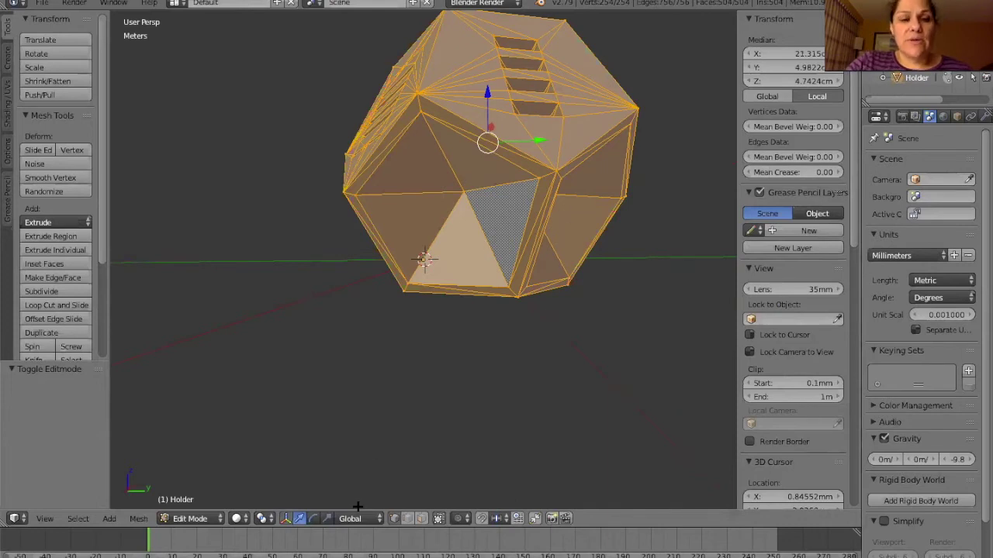
left_click(239, 518)
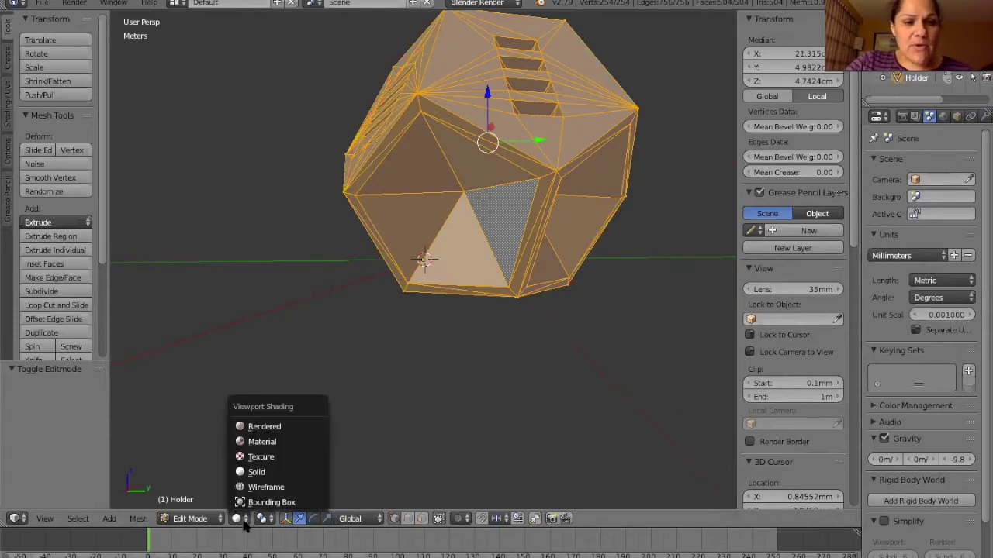
left_click(261, 487)
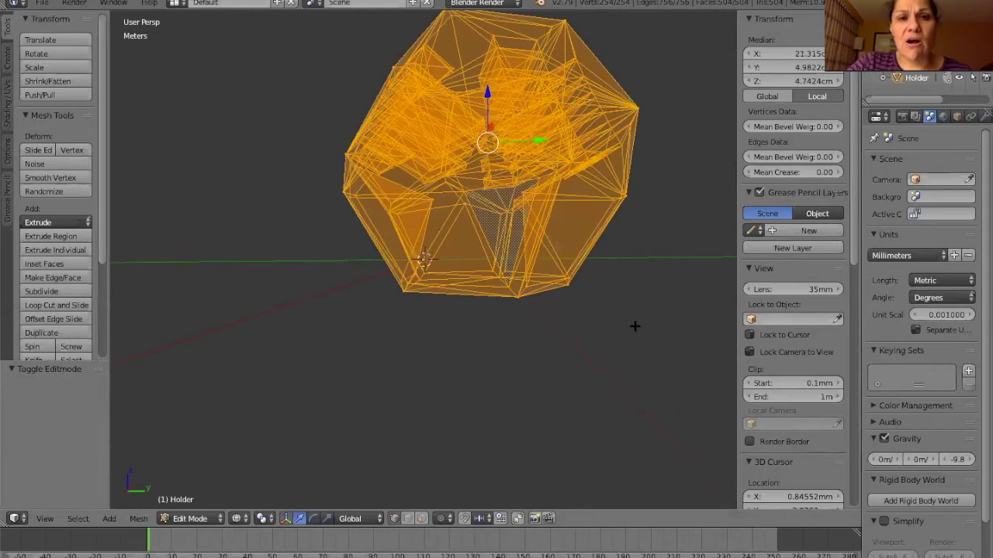
- Move the whole mesh freely by about 2.29 mm in X, -1.8 cm in Y and 1.4 mm in Z, and dissolve one inner vertex
key("g")
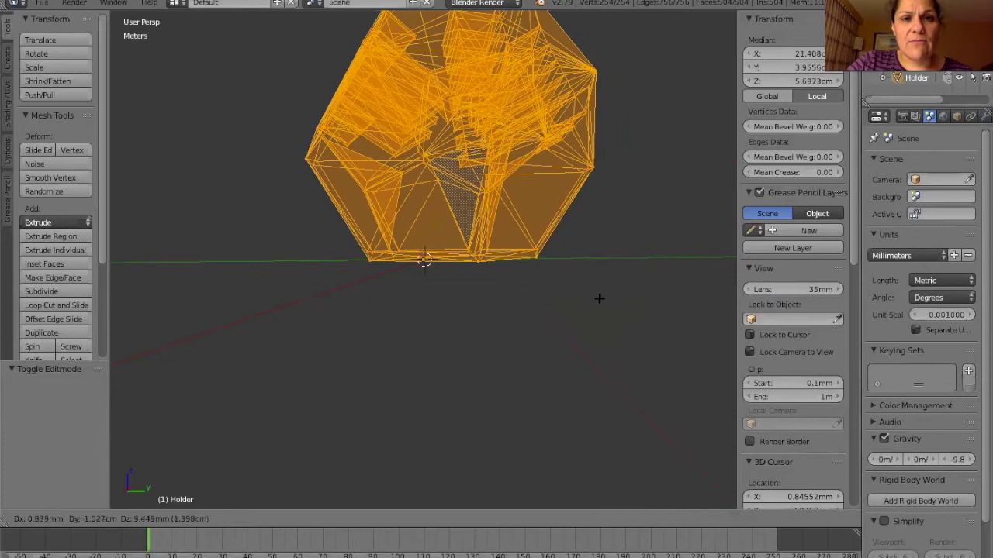
left_click(416, 202)
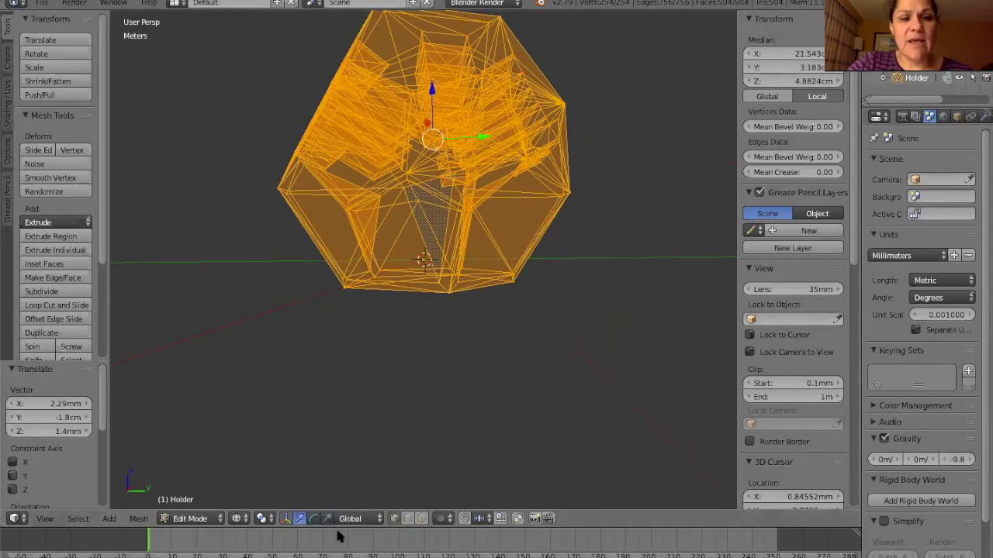
right_click(417, 200)
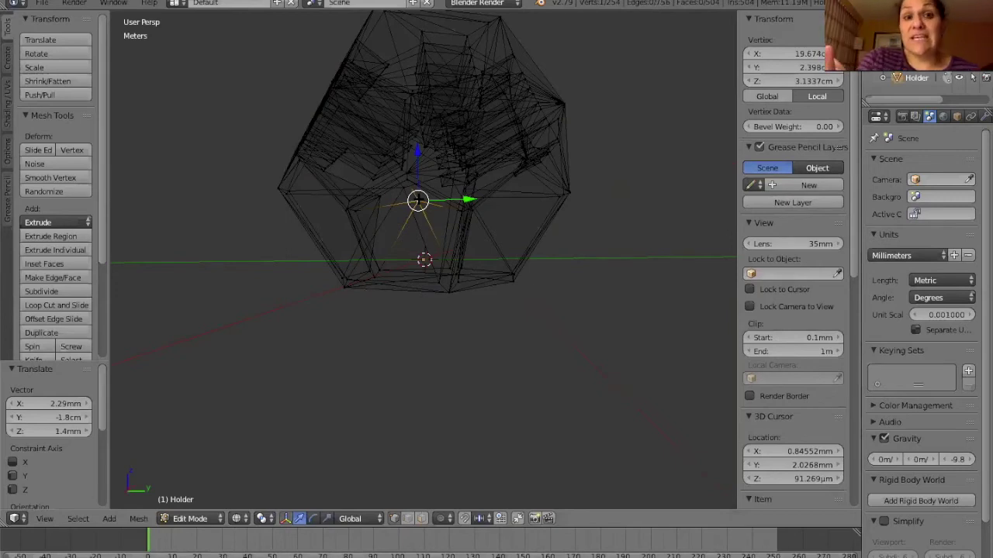
key("x")
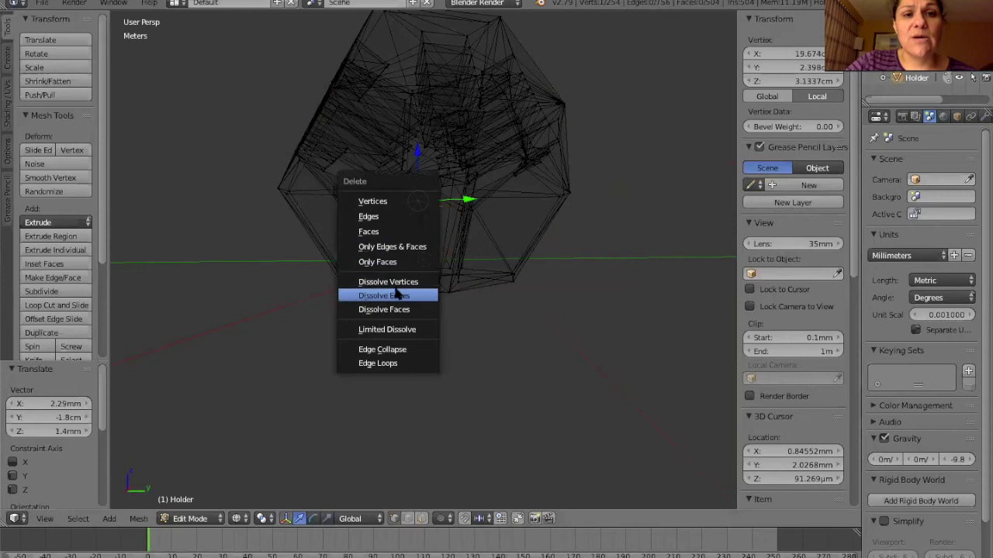
left_click(397, 283)
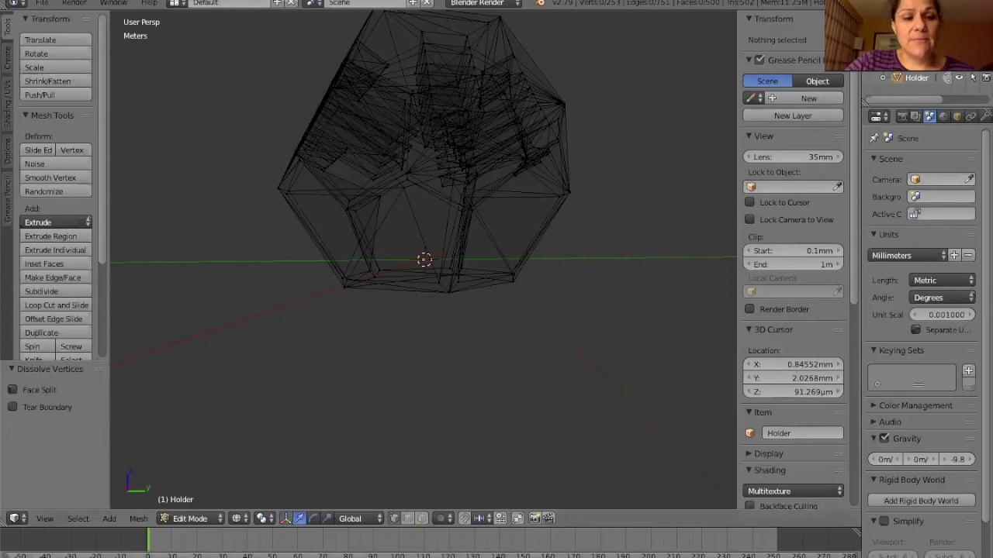
- Return to Object Mode and display the holder in solid shading
left_click(221, 518)
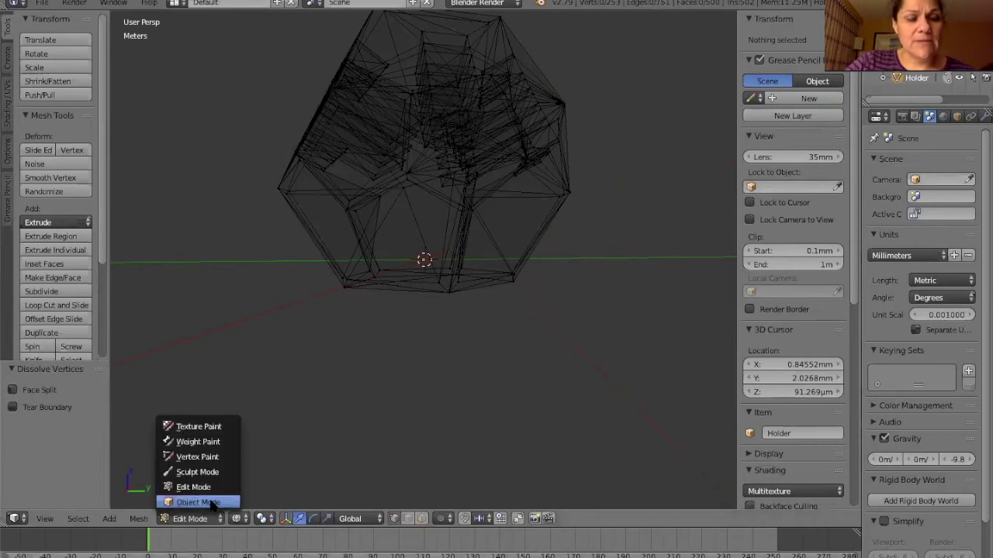
left_click(199, 502)
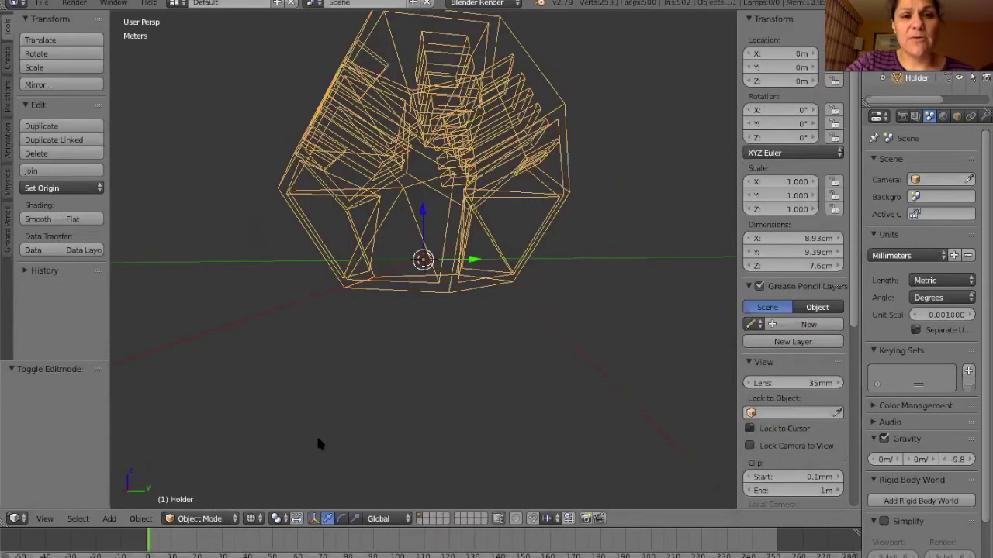
left_click(256, 520)
left_click(271, 472)
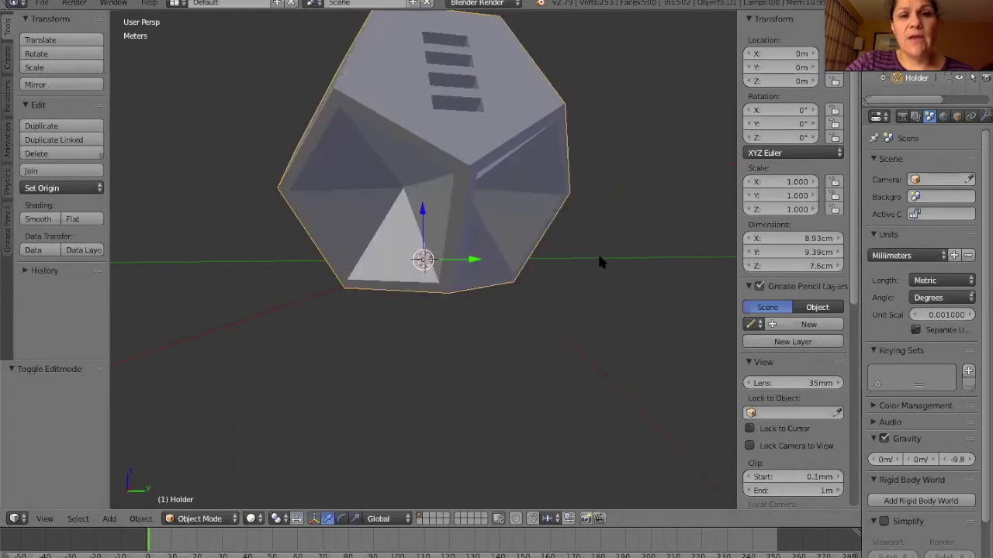
- Move the holder freely to about X 1.16 mm, Y -4.75 mm, Z -1.26 cm and view it from another side
key("g")
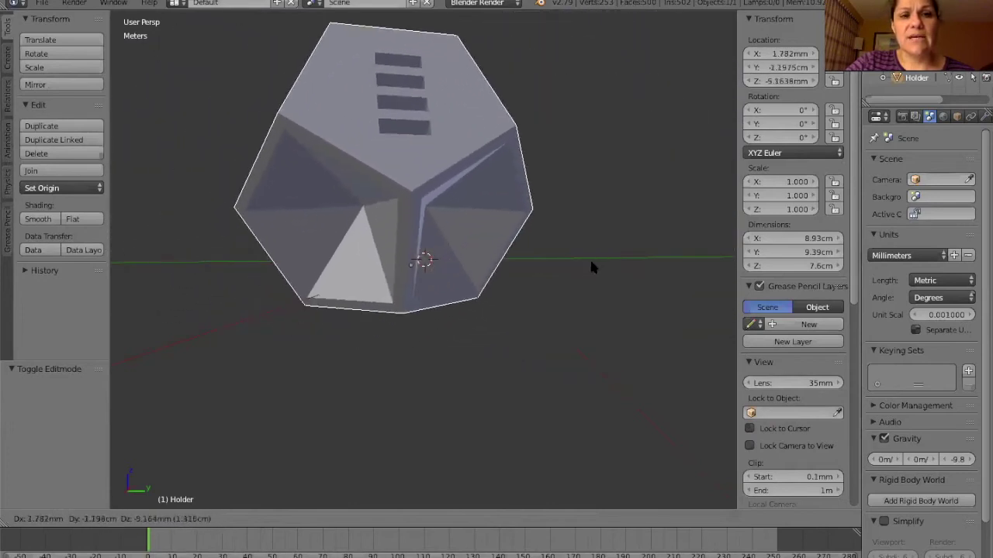
left_click(604, 270)
middle_click_drag(605, 270, 436, 305)
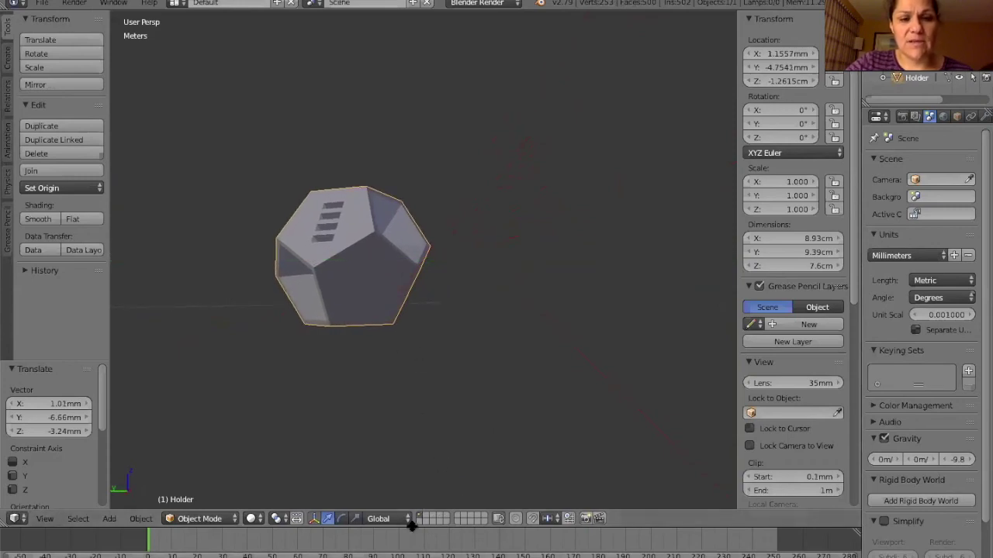
- In Edit Mode with edge selection, dissolve the upper edge bordering the holder's large flat pentagonal side
left_click(204, 518)
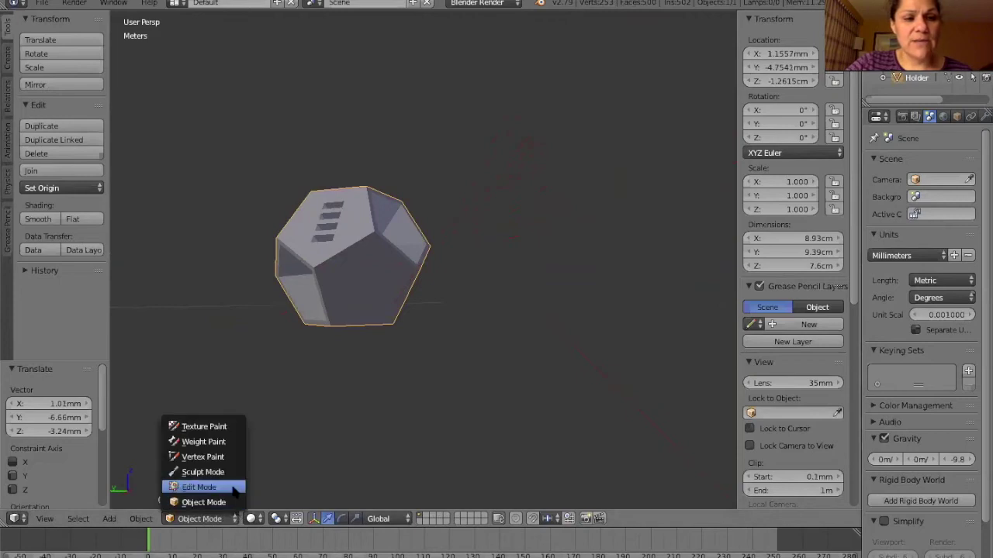
left_click(232, 487)
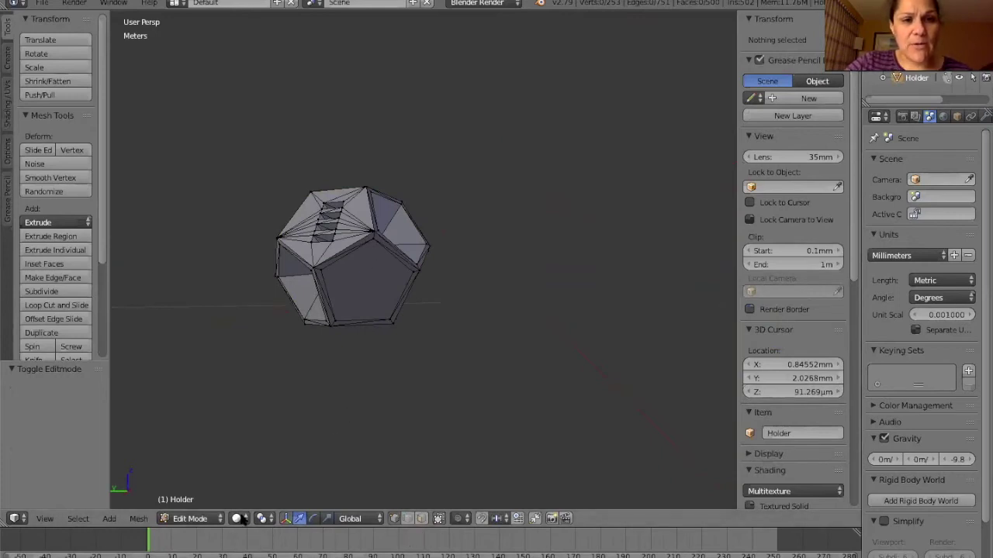
left_click(420, 518)
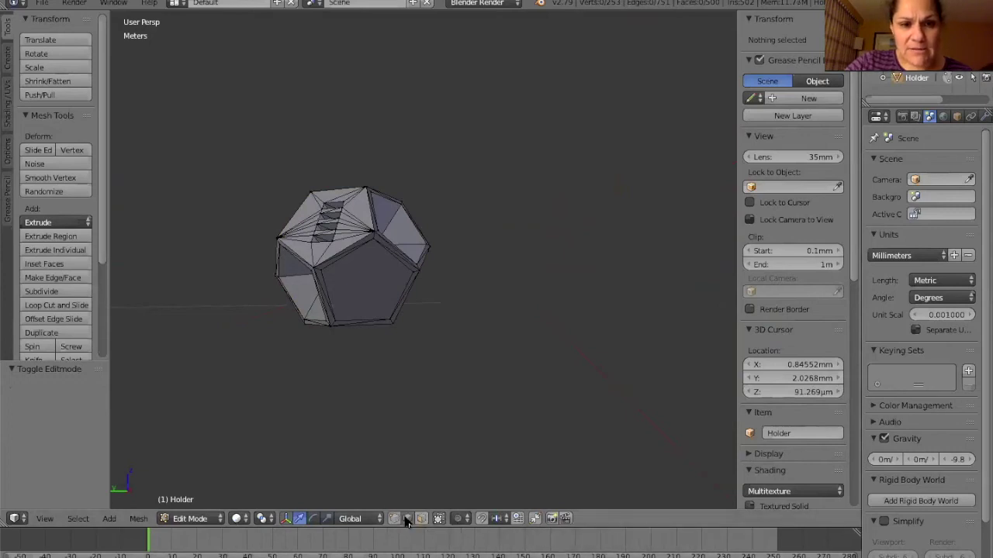
right_click(342, 253)
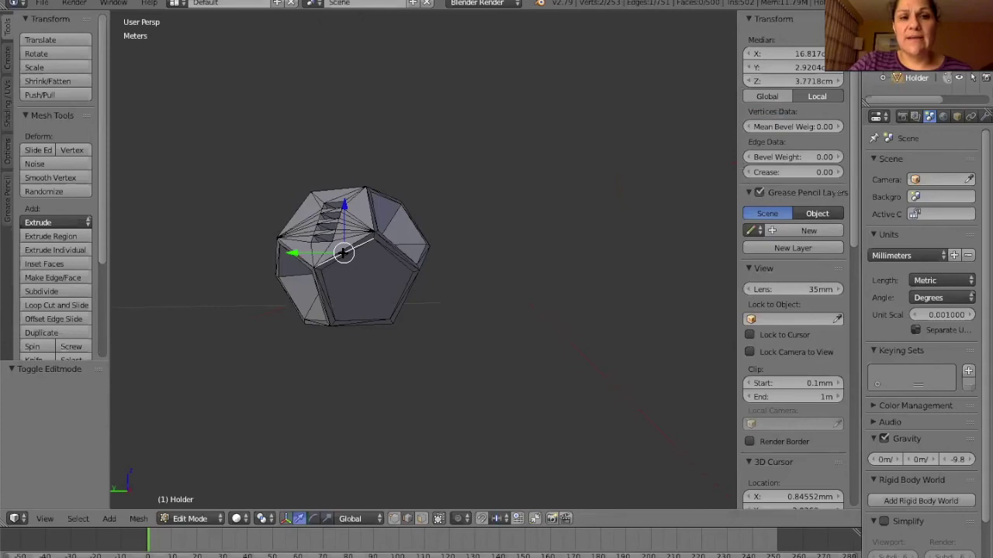
key("x")
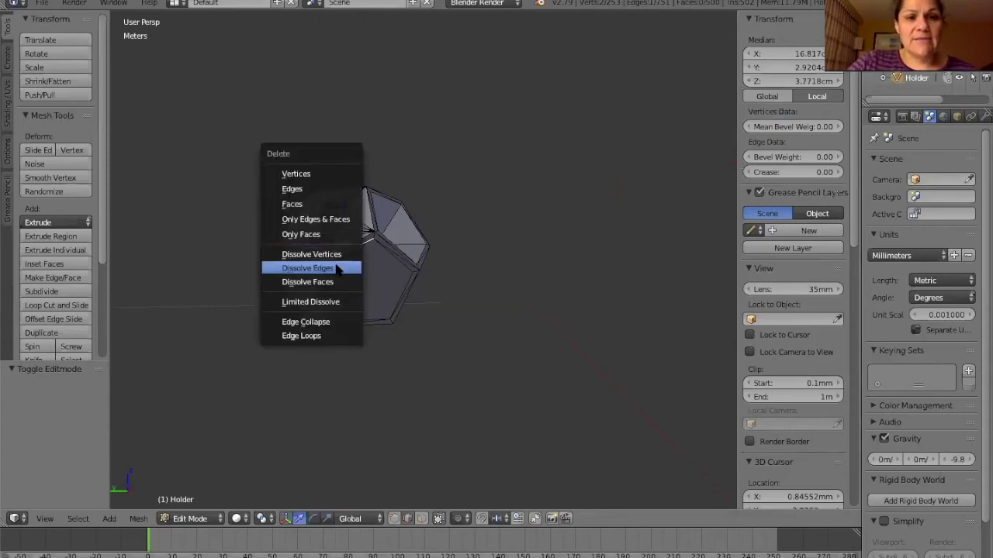
left_click(337, 268)
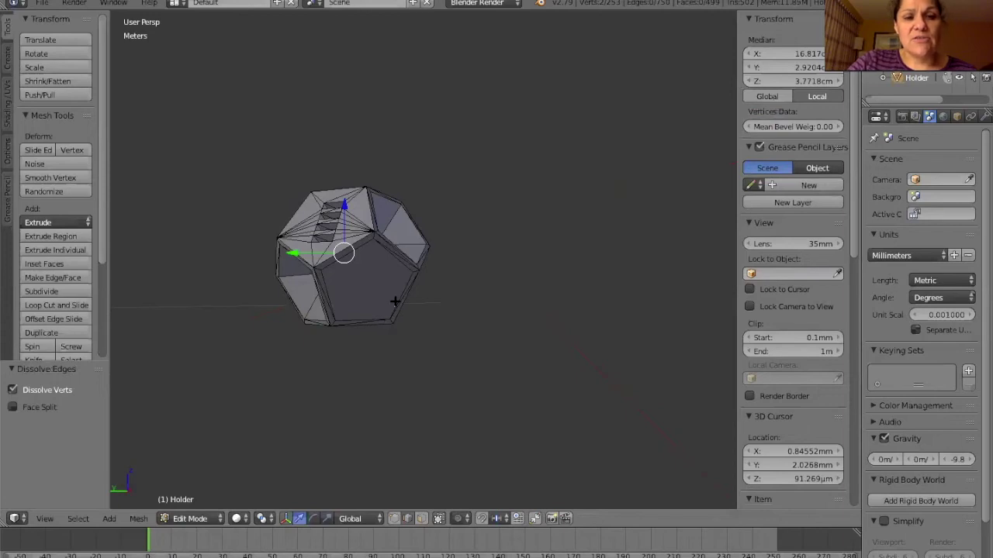
- With face selection, delete one triangular face of the recessed side beside the flat pentagon and return to Object Mode
key("shift+c")
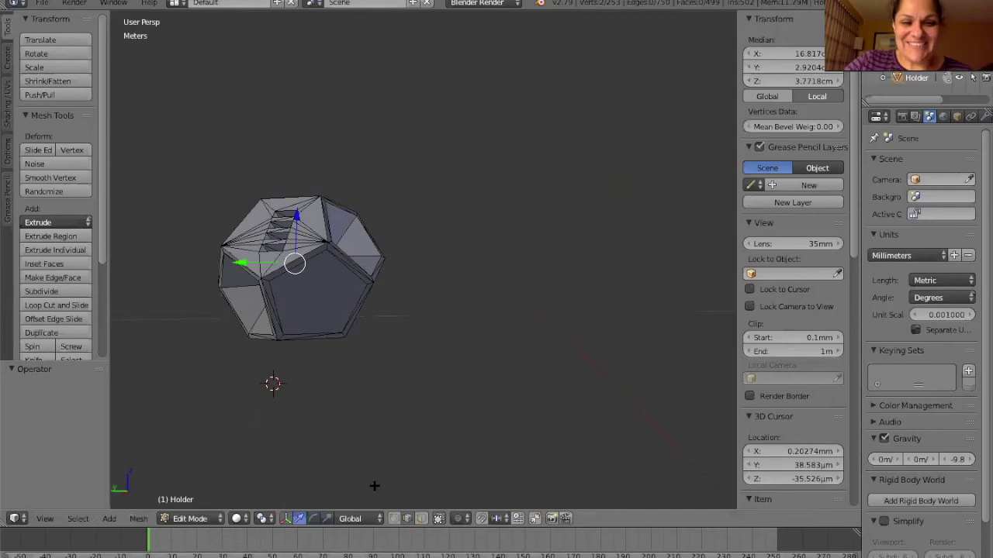
left_click(423, 518)
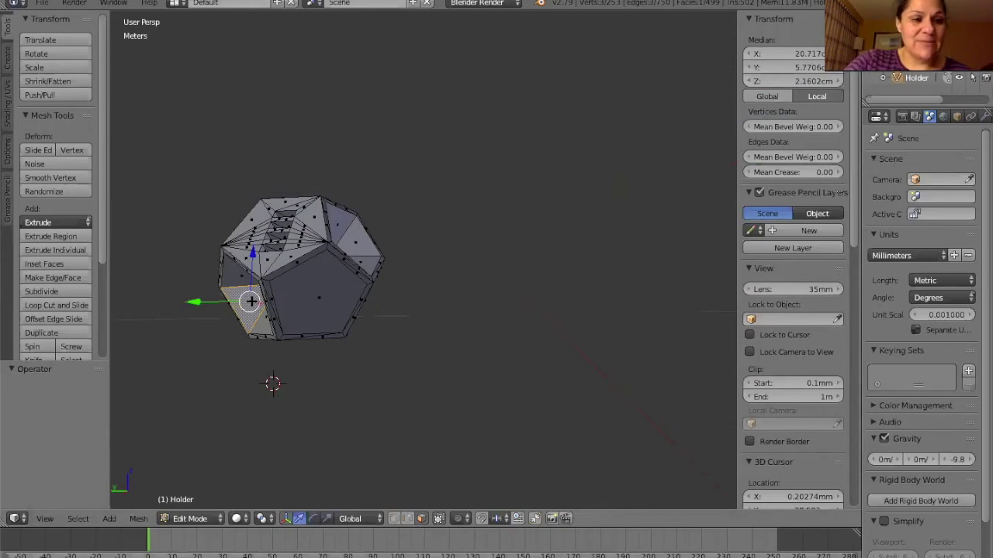
key("x")
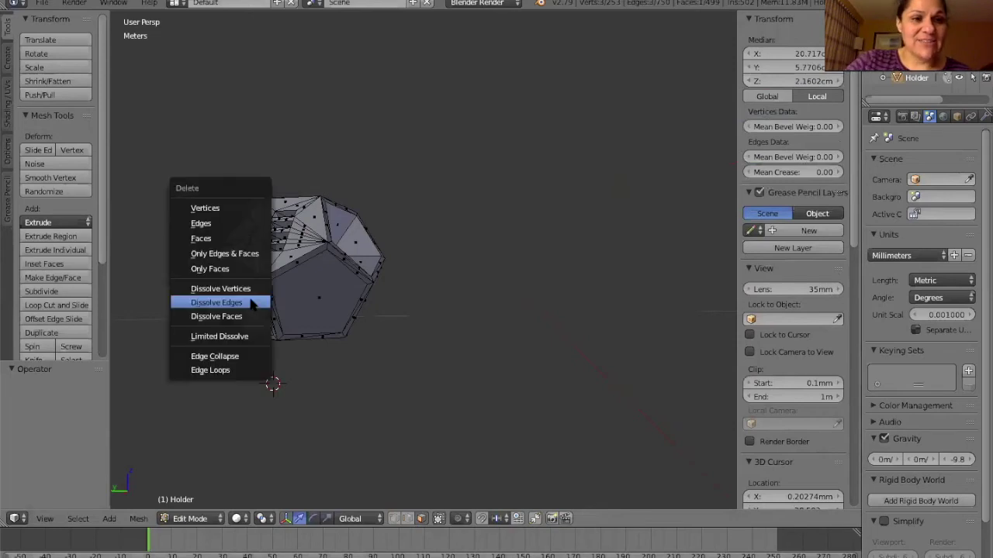
left_click(214, 240)
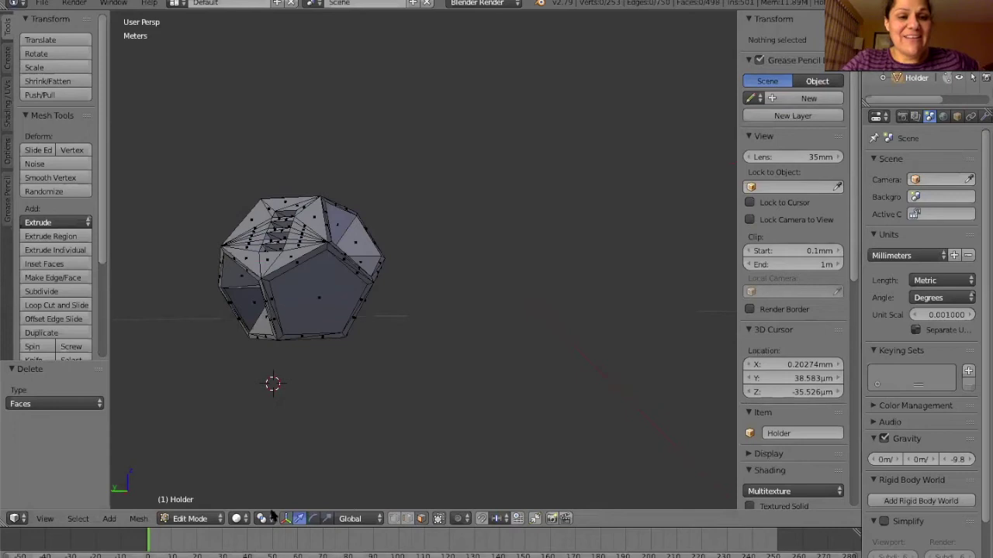
left_click(211, 524)
left_click(201, 522)
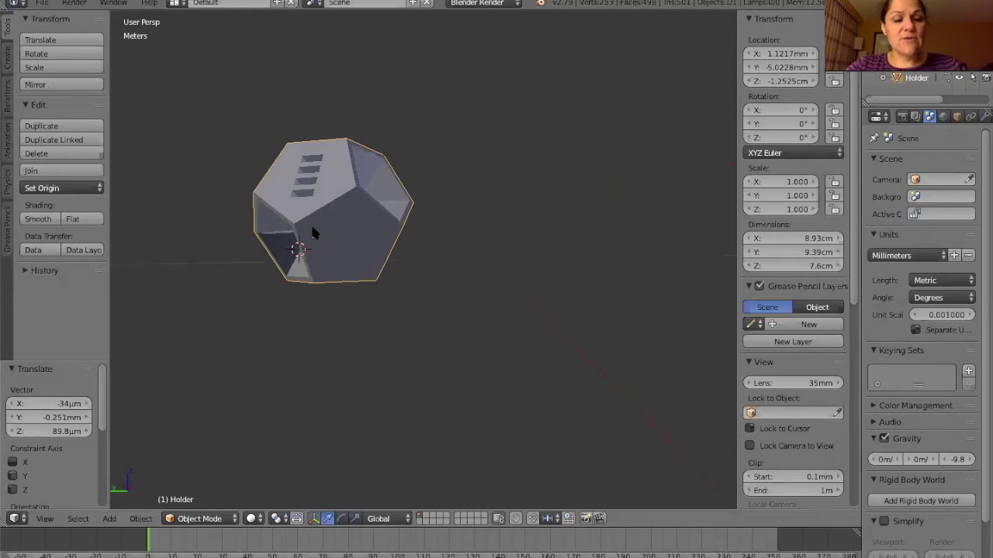
- Scale the holder down uniformly to about 0.624 and apply the scale to the object
key("s")
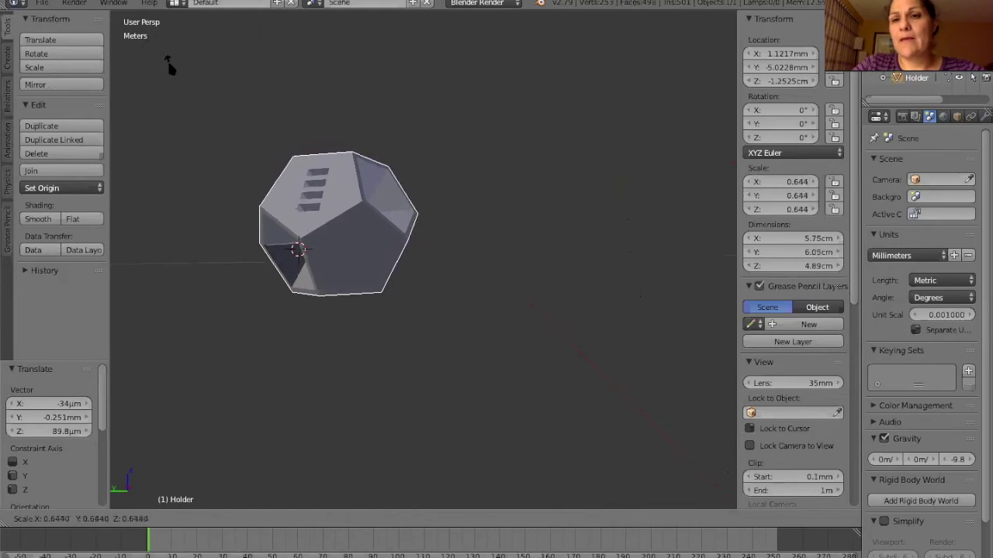
left_click(205, 111)
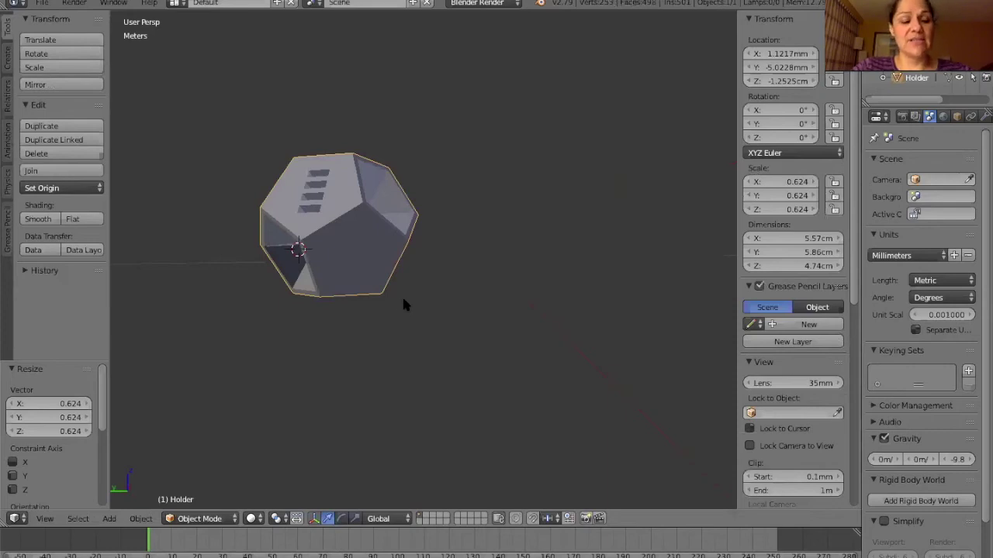
key("ctrl+a")
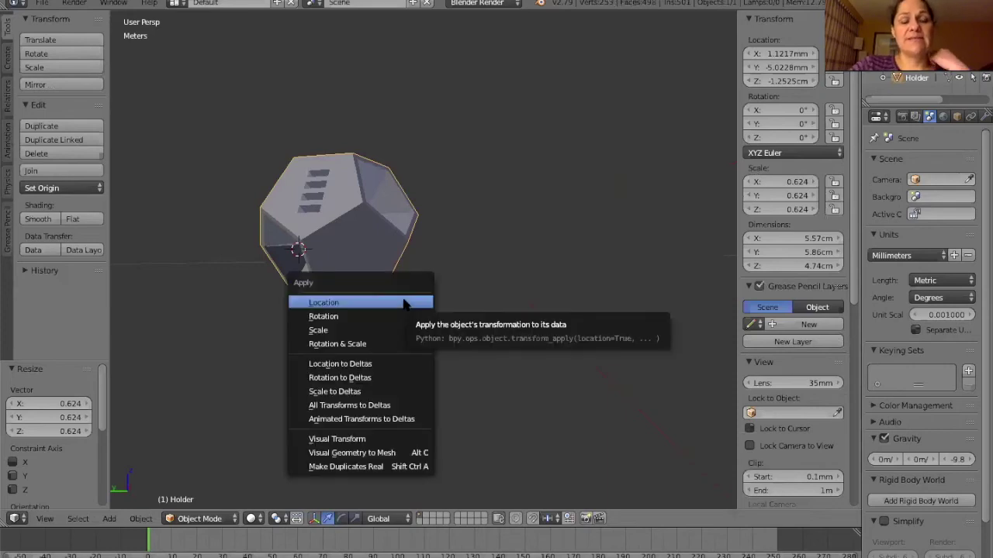
left_click(359, 332)
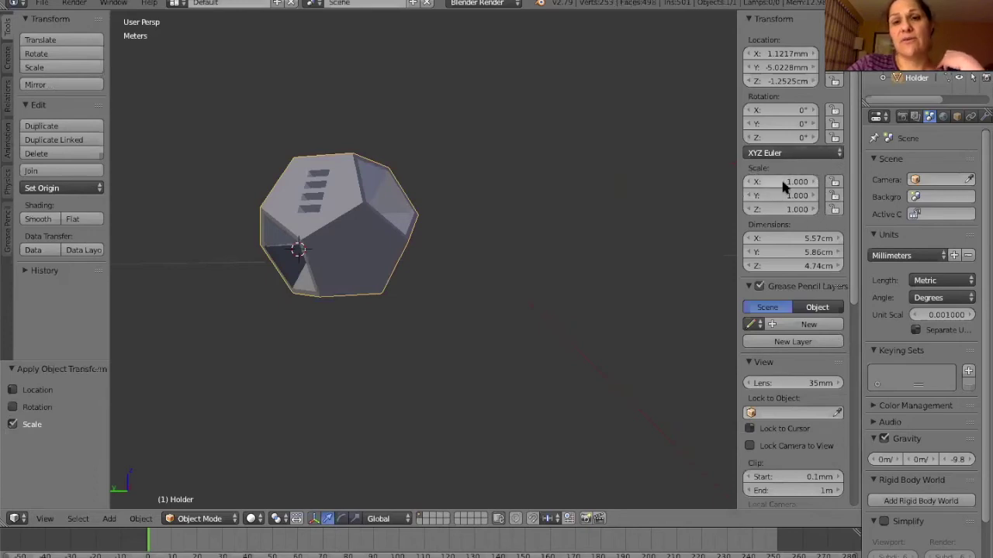
- Save the Blender file in the Desktop folder under the name "modified dodec"
left_click(42, 4)
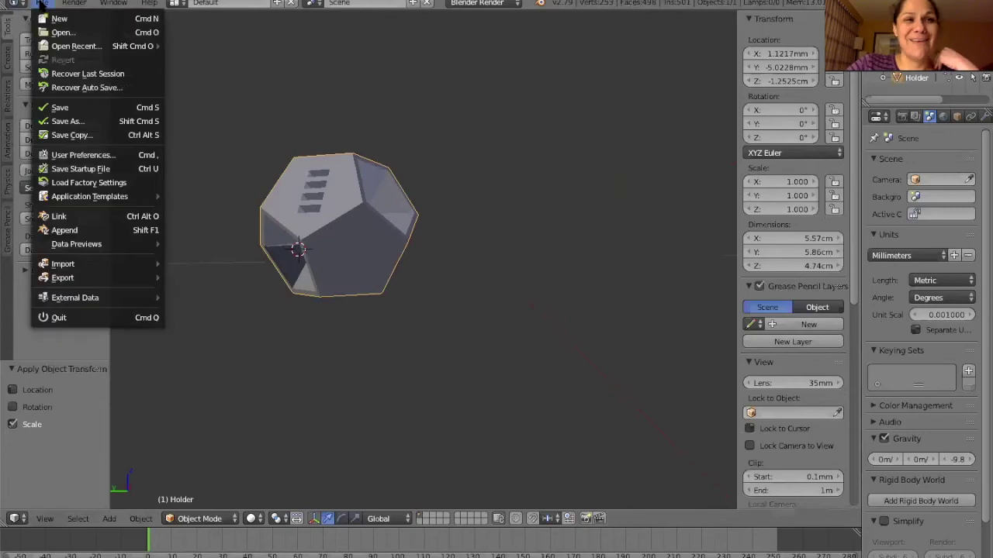
left_click(92, 109)
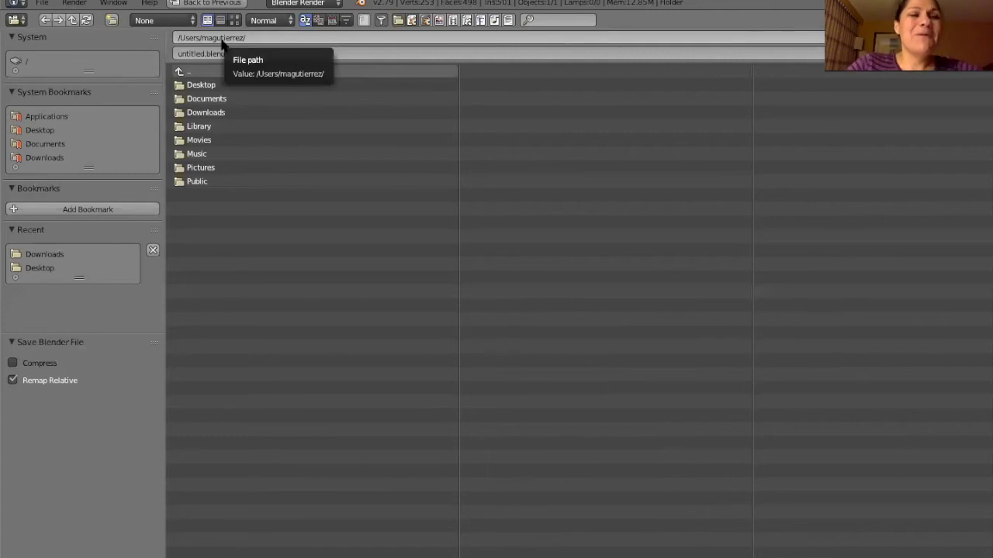
left_click(200, 85)
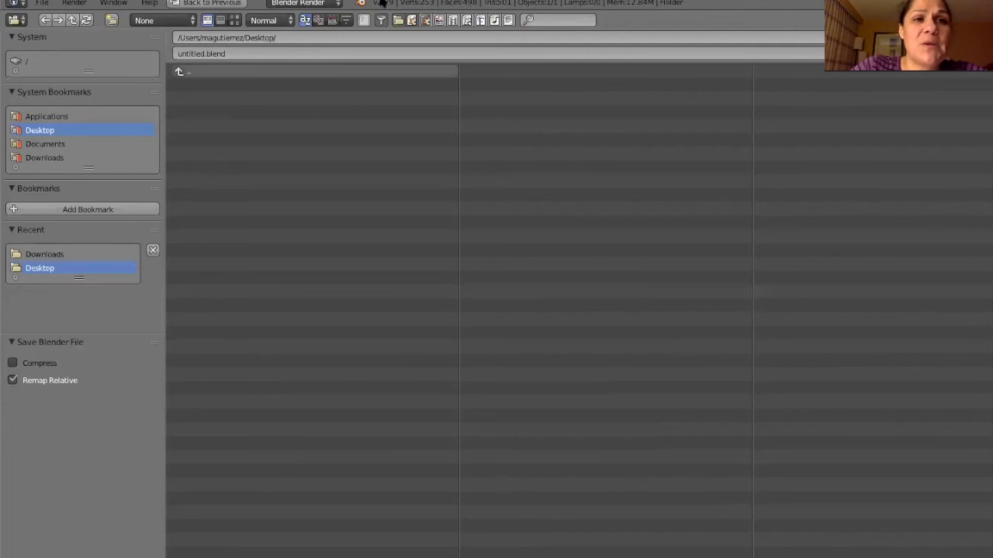
left_click(244, 53)
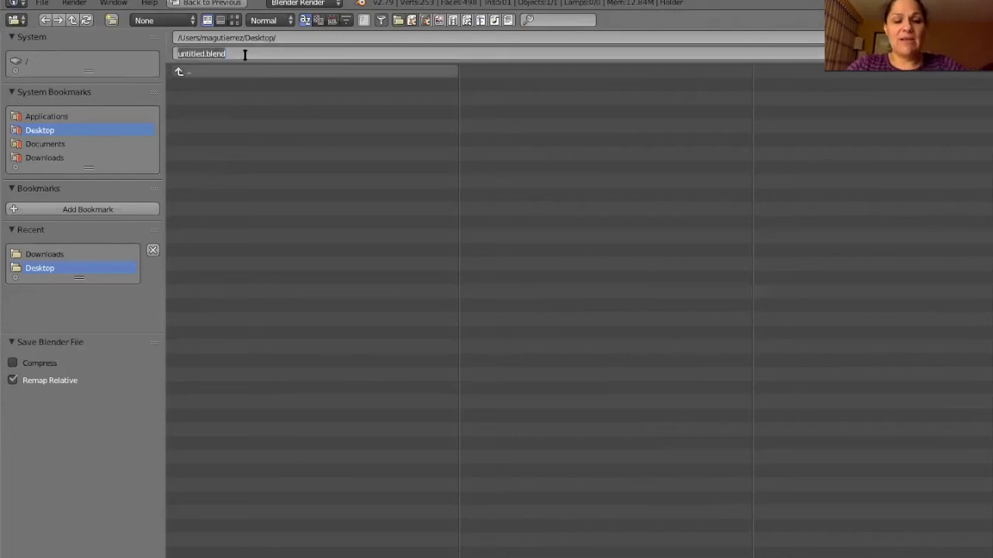
type("mad")
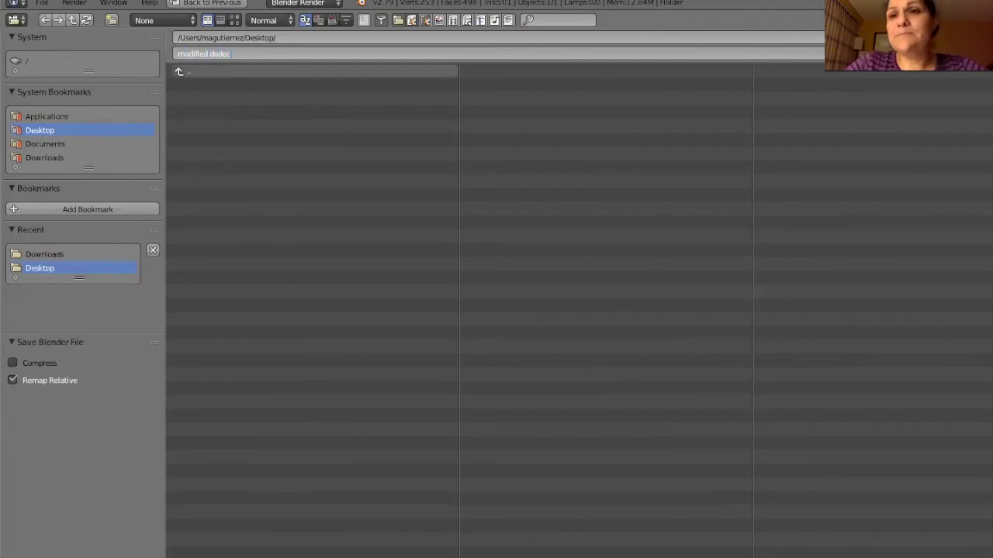
key("Return")
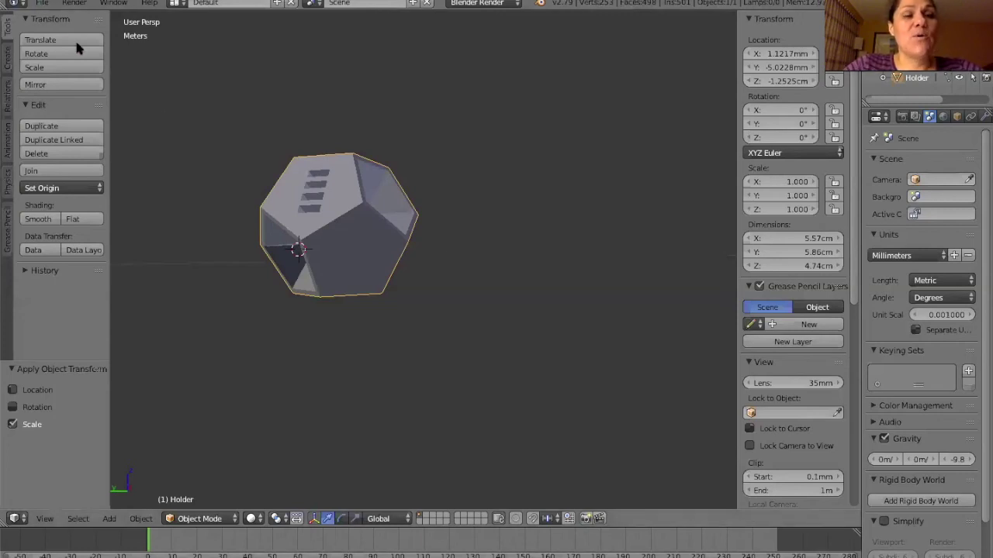
- Export the holder in STL format to the Desktop as "modified dodec.stl"
left_click(42, 4)
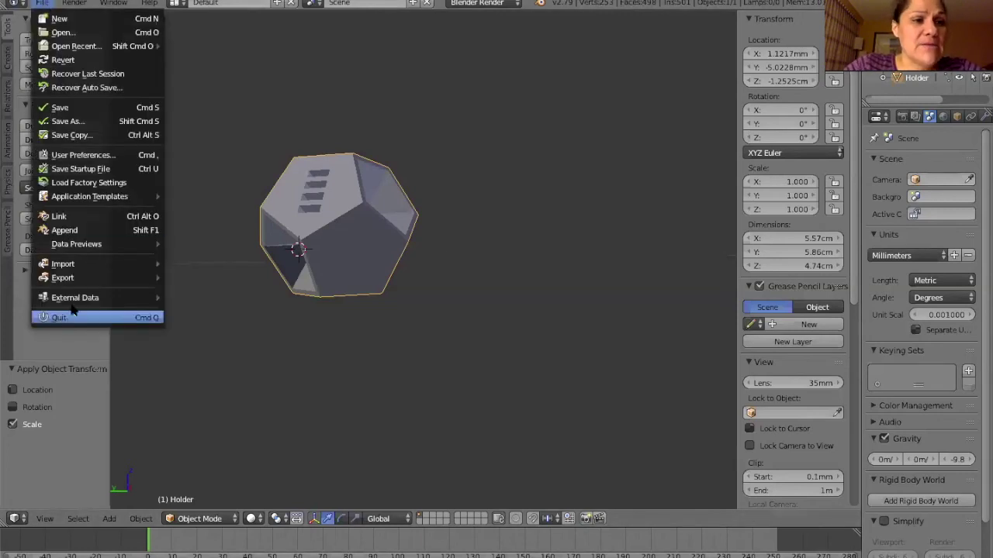
mouse_move(79, 277)
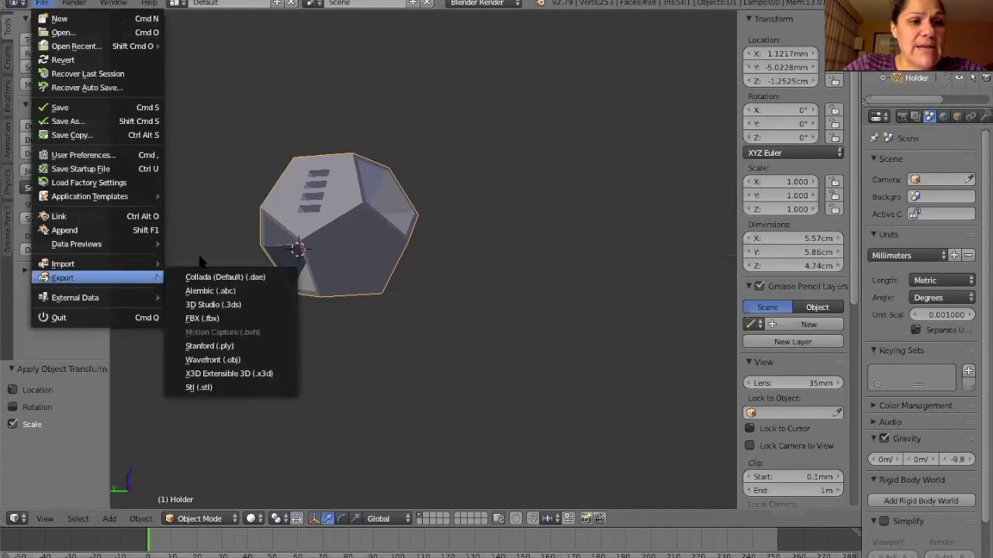
left_click(213, 389)
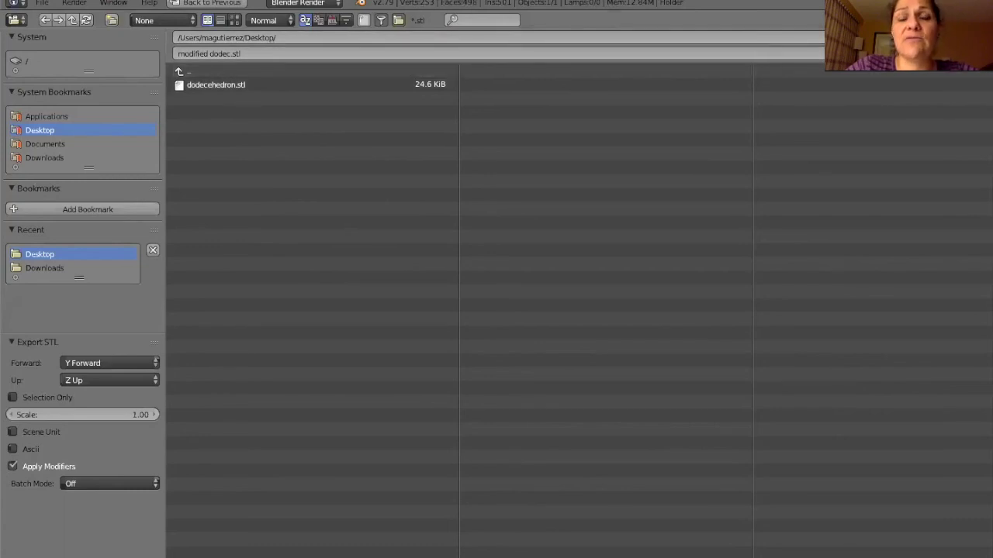
key("Return")
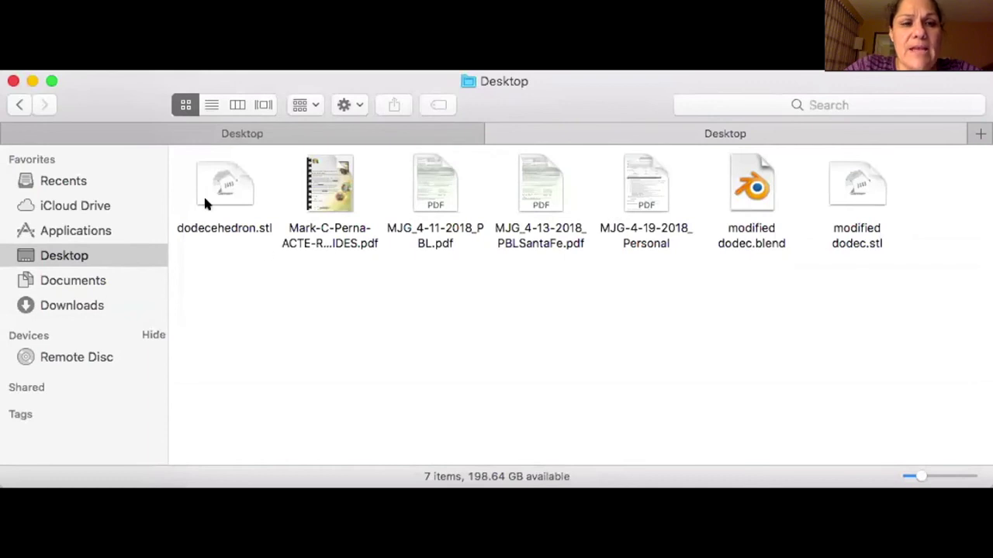
- Switch to Finder, locate the saved modified dodec files on the Desktop, and open modified dodec.stl to inspect the model from different angles
left_click(766, 242)
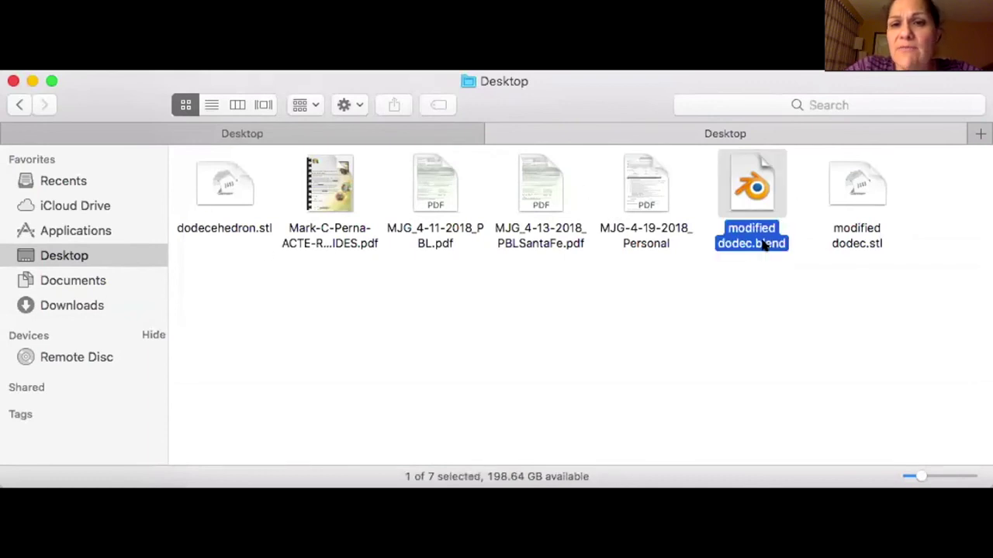
left_click(868, 192)
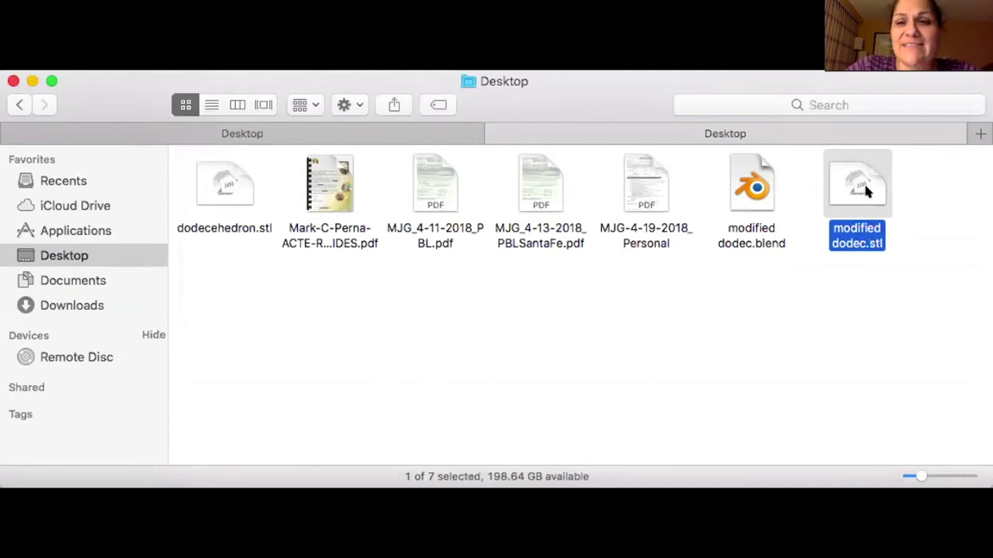
double_click(859, 186)
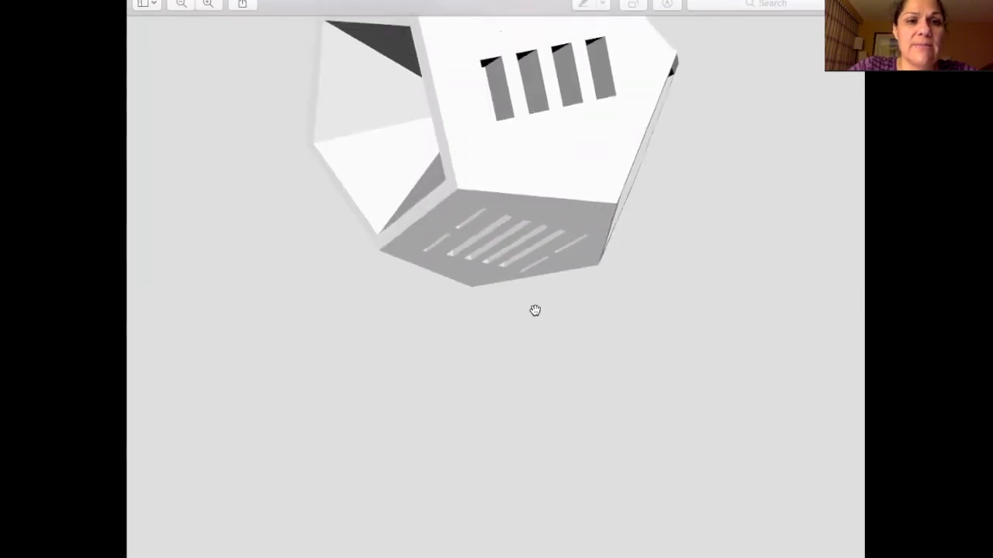
left_click_drag(483, 184, 691, 137)
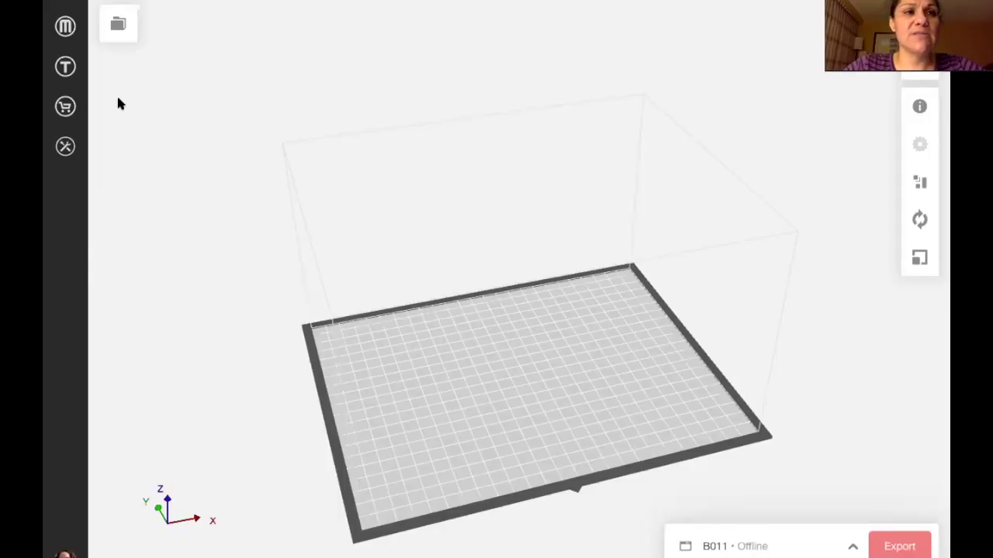
- In MakerBot Print, add modified dodec.stl from the Desktop to the new project's build plate and check its scale dimensions
left_click(118, 24)
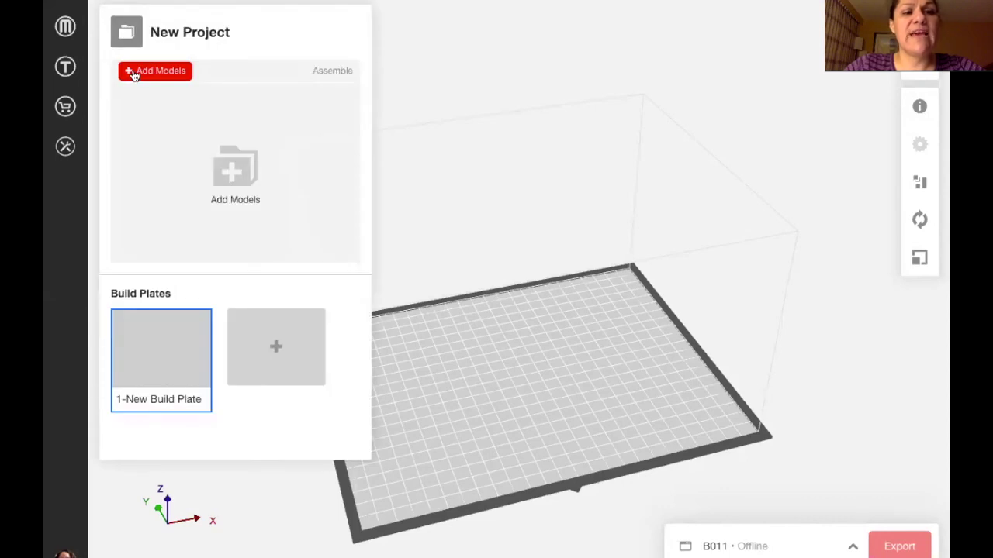
left_click(134, 74)
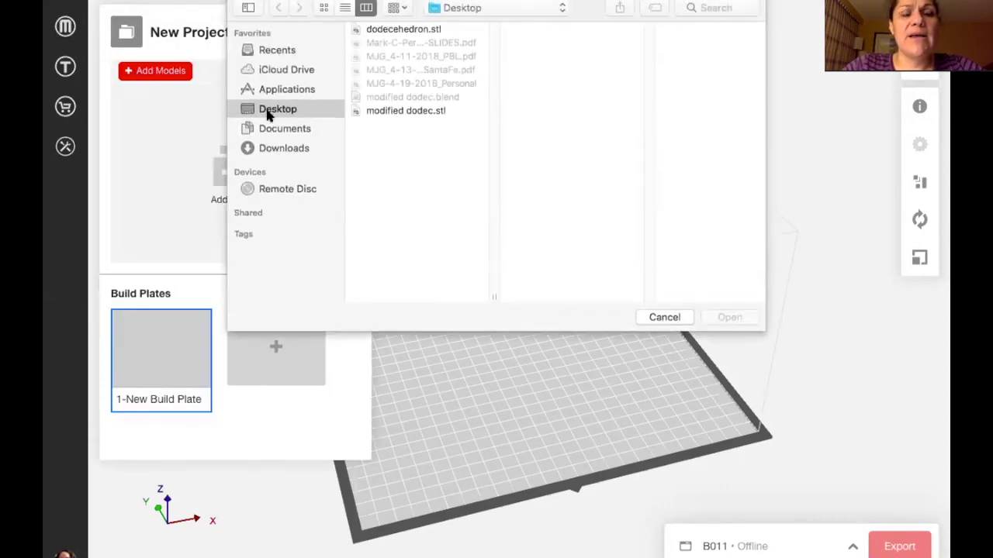
left_click(405, 111)
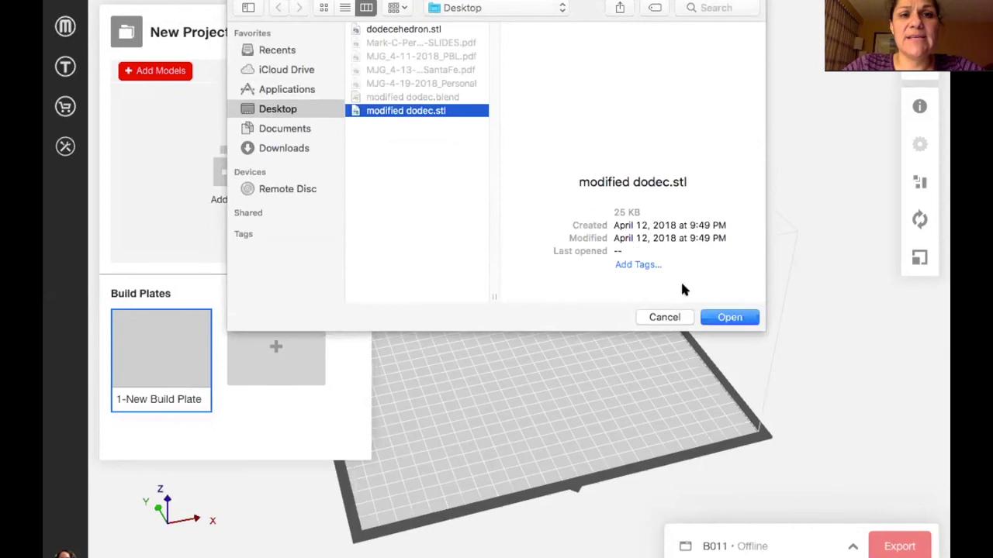
left_click(733, 317)
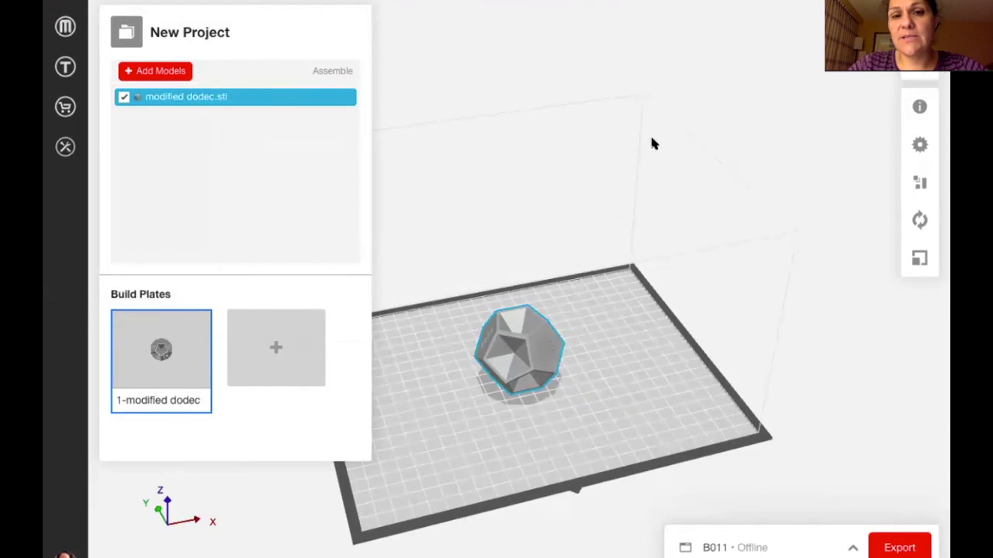
left_click(919, 262)
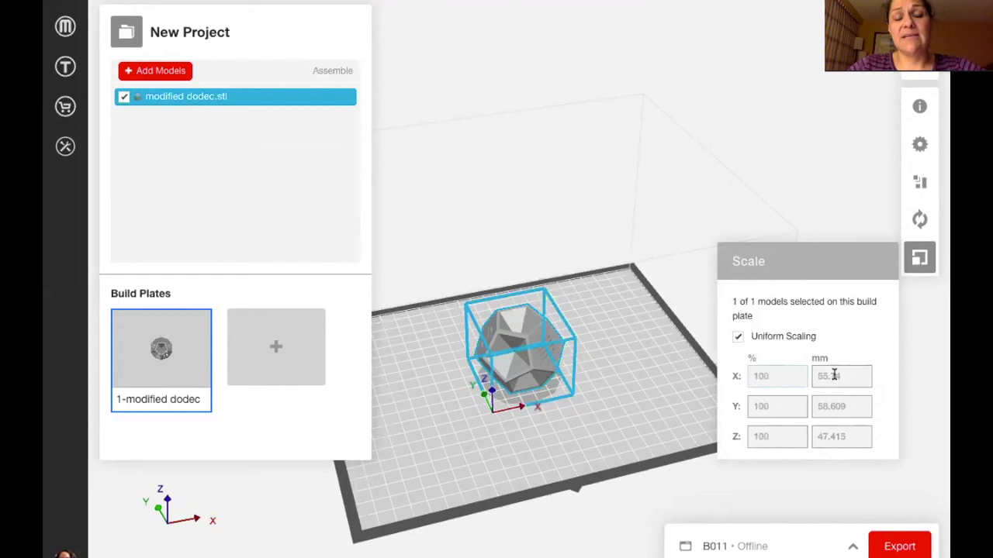
left_click(918, 256)
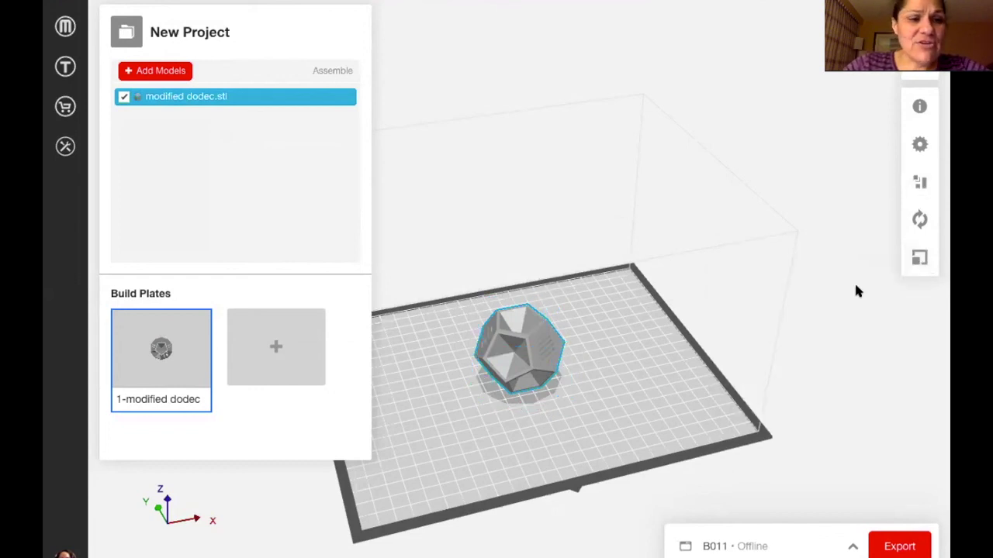